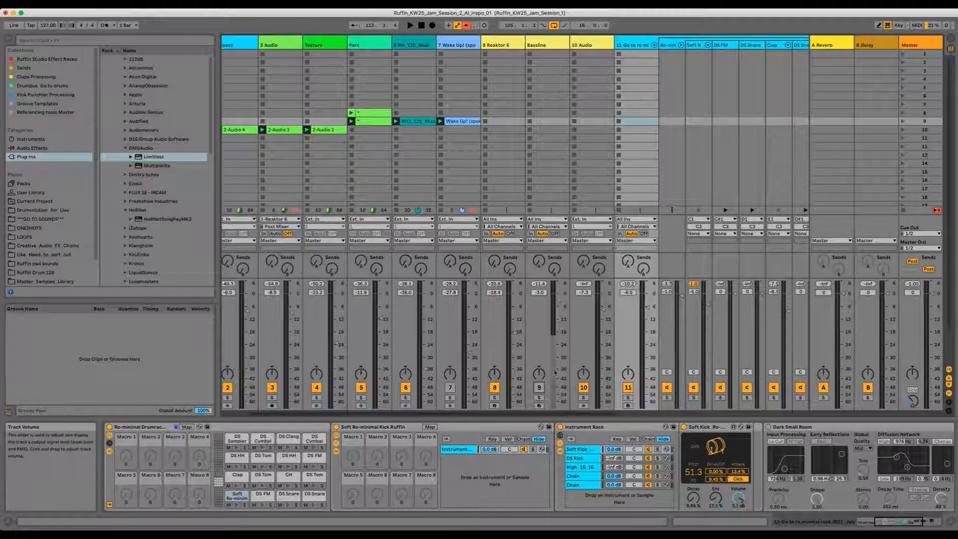
# Step: Deactivate the Bassline track and start playback
pyautogui.click(539, 388)
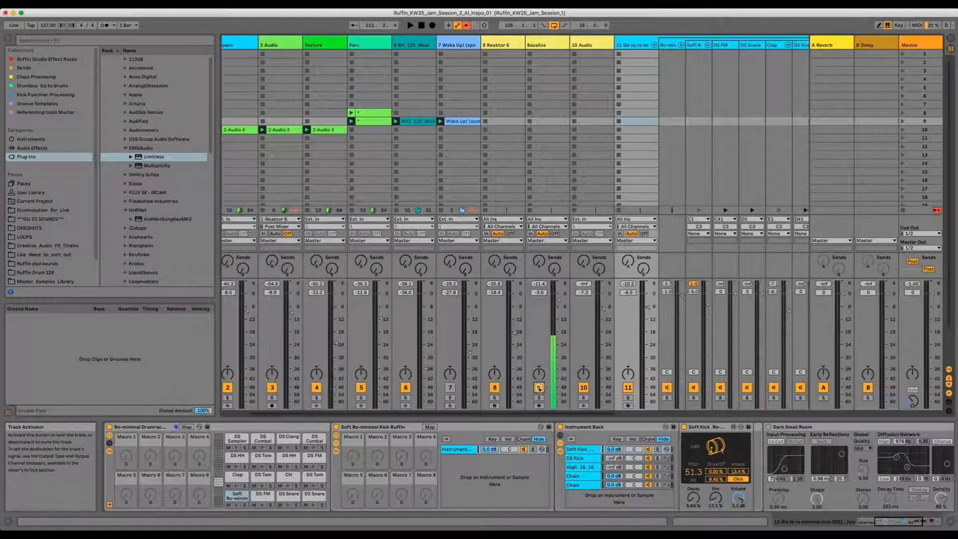
pyautogui.press('space')
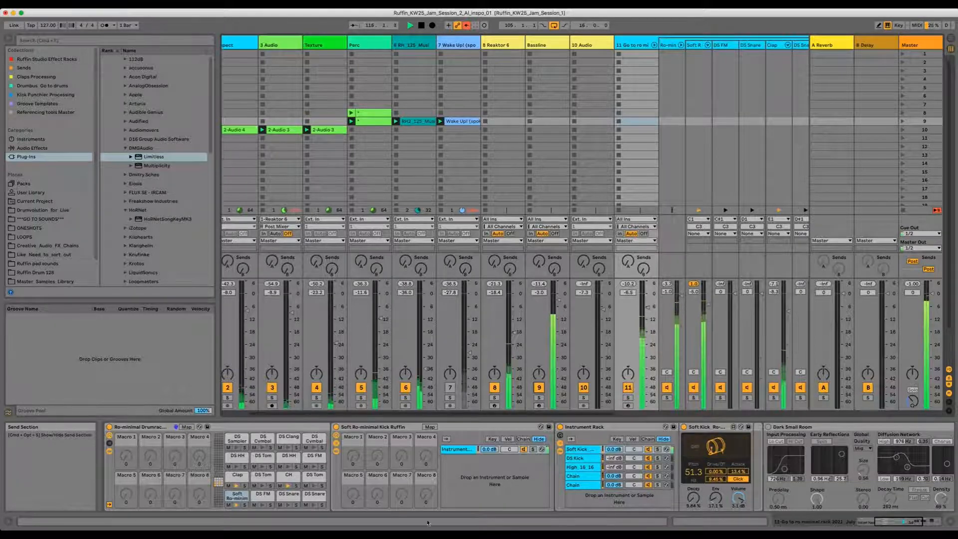
# Step: Stop playback and briefly switch to Arrangement view before returning to Session view
pyautogui.hscroll(-3, 481, 305)
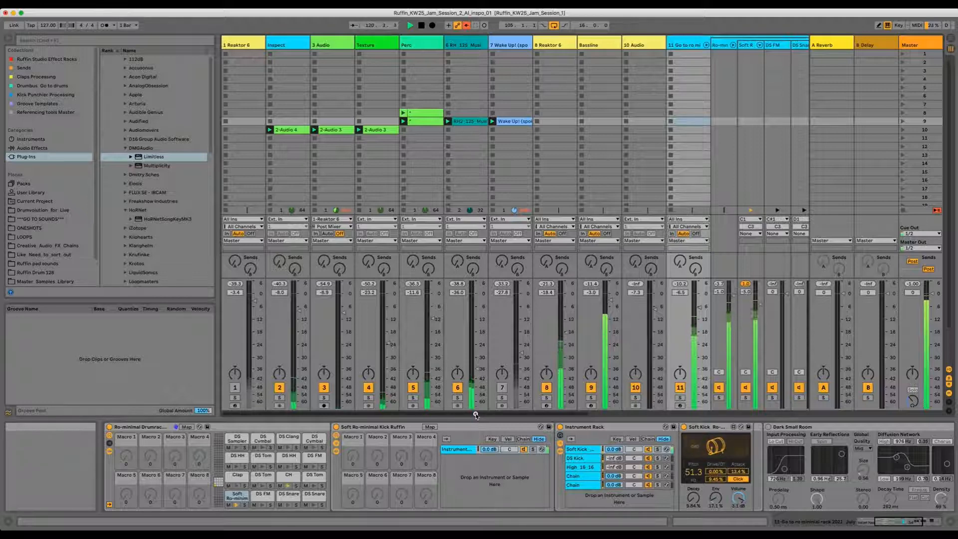
pyautogui.moveTo(475, 415)
pyautogui.mouseDown()
pyautogui.moveTo(571, 413)
pyautogui.moveTo(471, 413)
pyautogui.mouseUp()
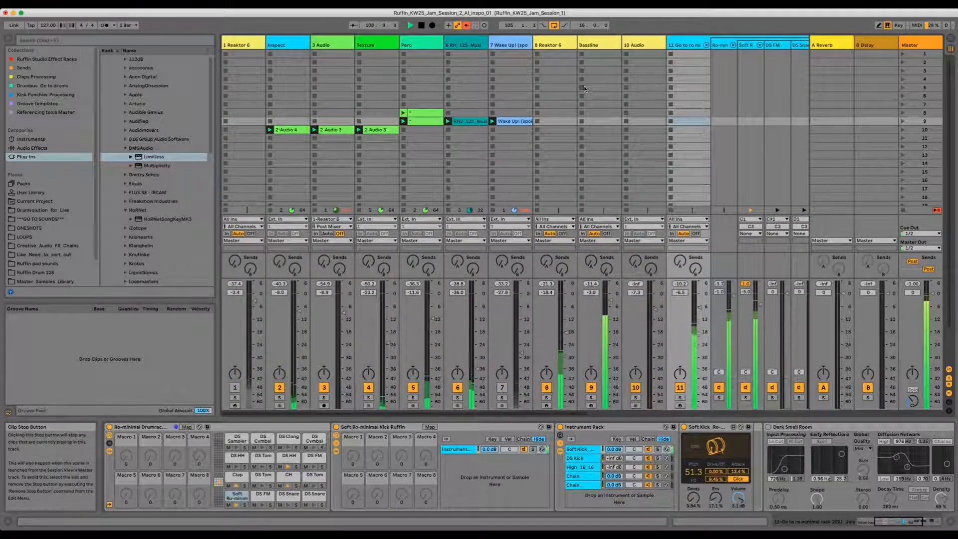
pyautogui.press('space')
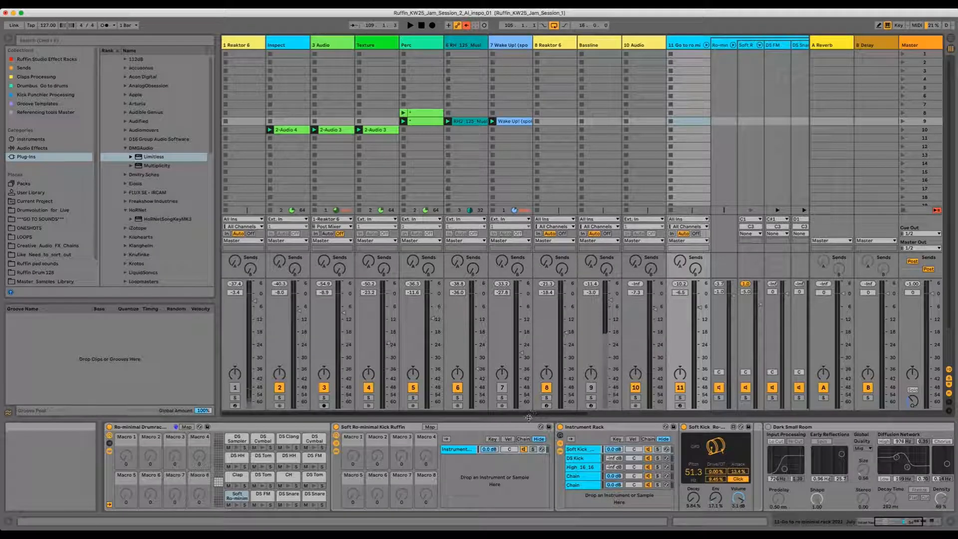
pyautogui.press('Tab')
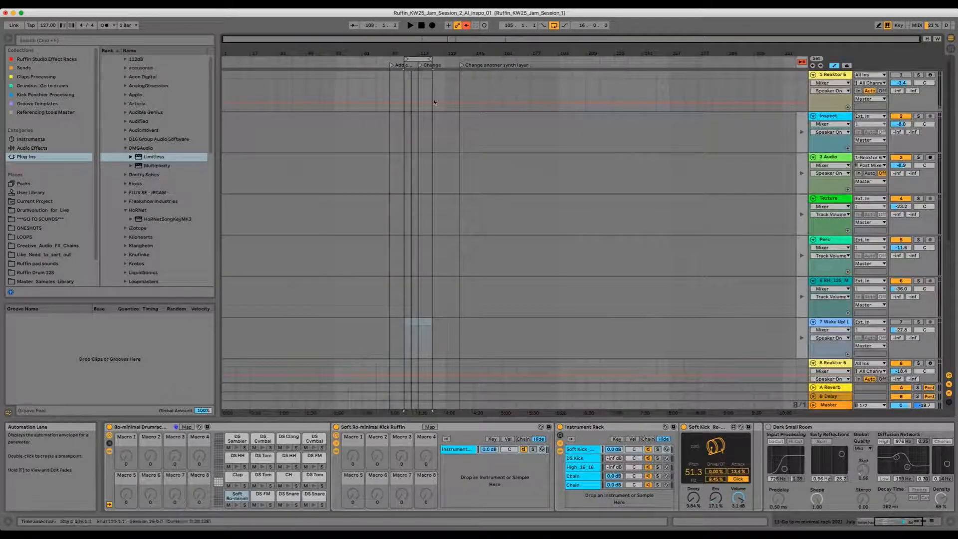
pyautogui.press('Tab')
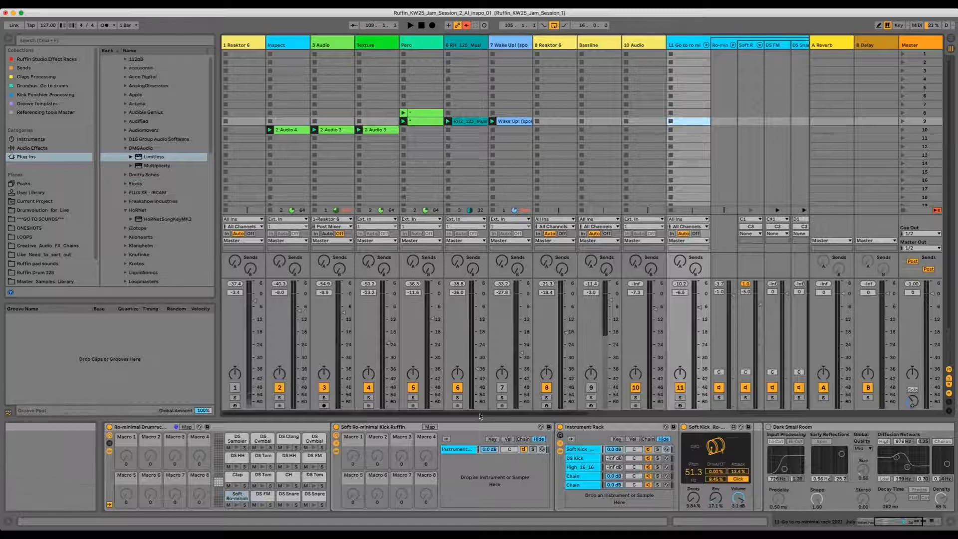
# Step: Solo the Soft Kick chain in the drum rack and start playback
pyautogui.moveTo(480, 415); pyautogui.dragTo(542, 413)
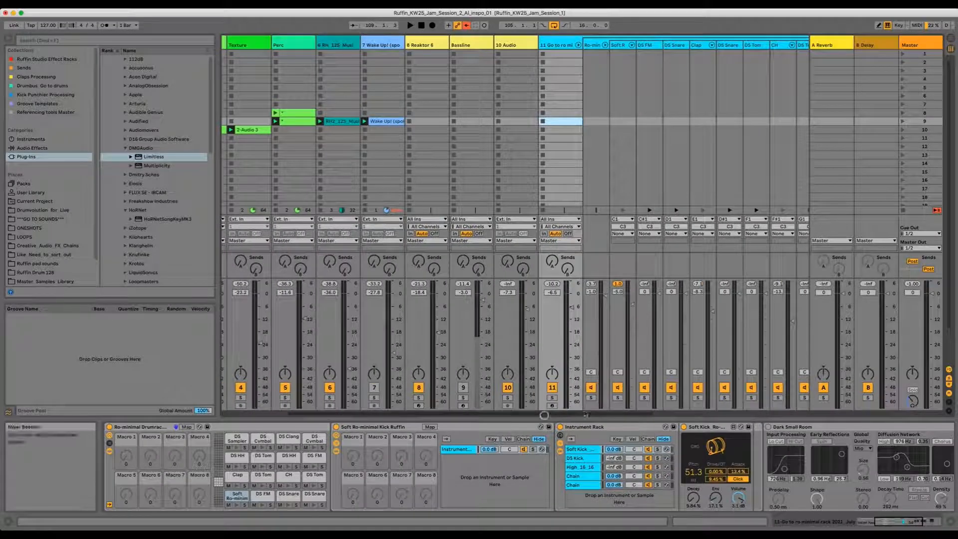
pyautogui.click(617, 398)
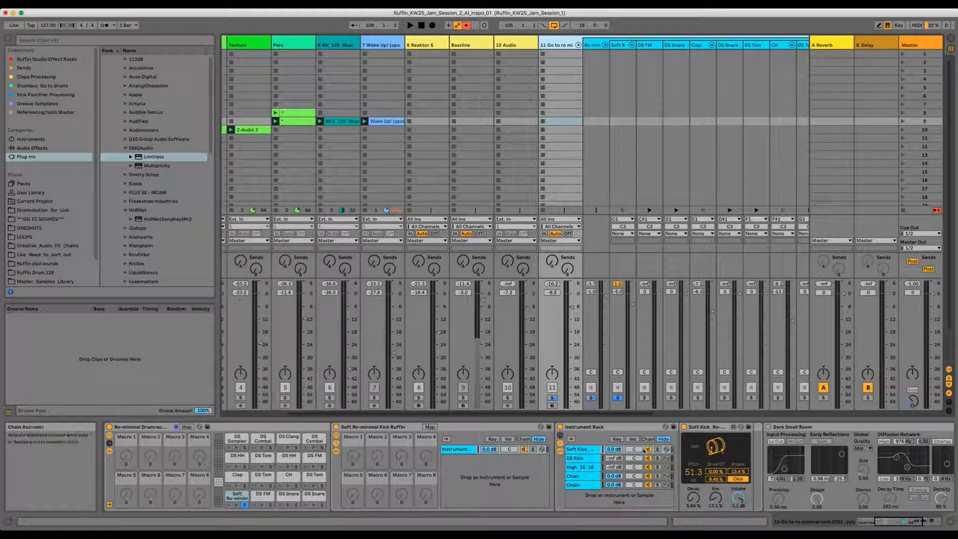
pyautogui.press('space')
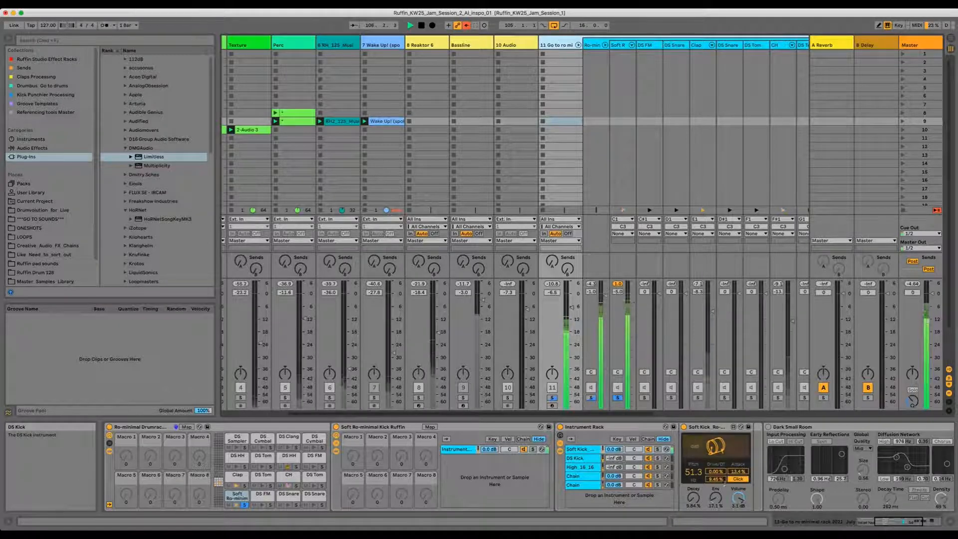
# Step: Tweak the Soft Kick device's Click and Env settings
pyautogui.click(738, 479)
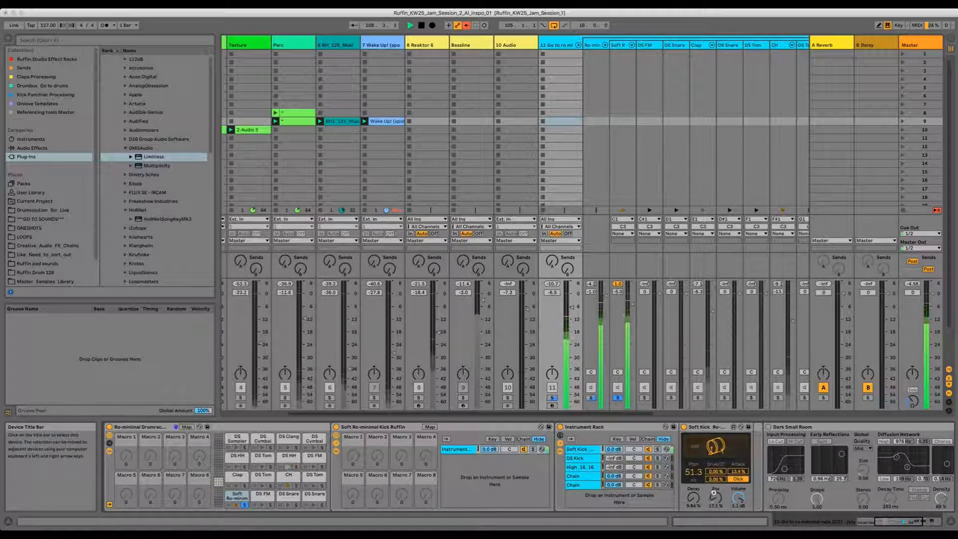
pyautogui.moveTo(715, 479); pyautogui.dragTo(715, 475)
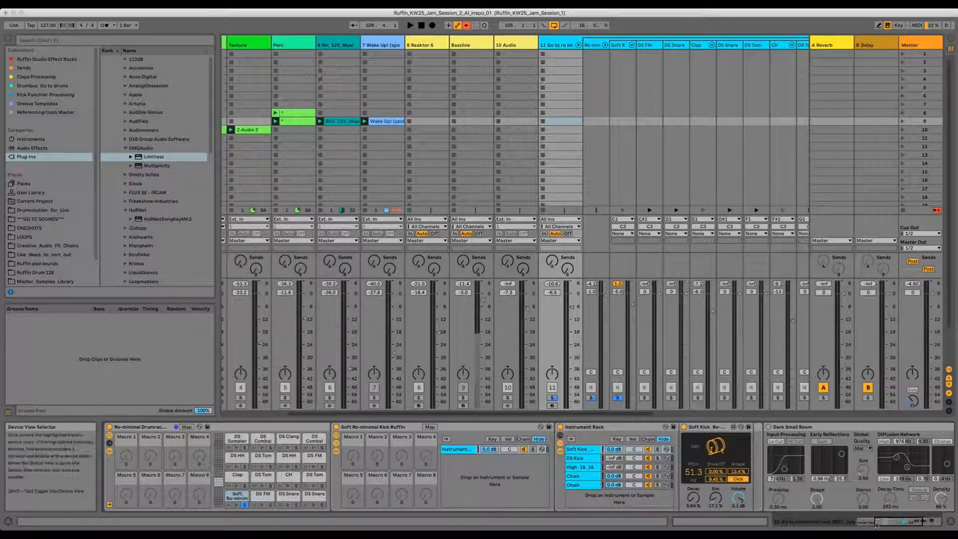
pyautogui.moveTo(879, 522); pyautogui.dragTo(854, 517)
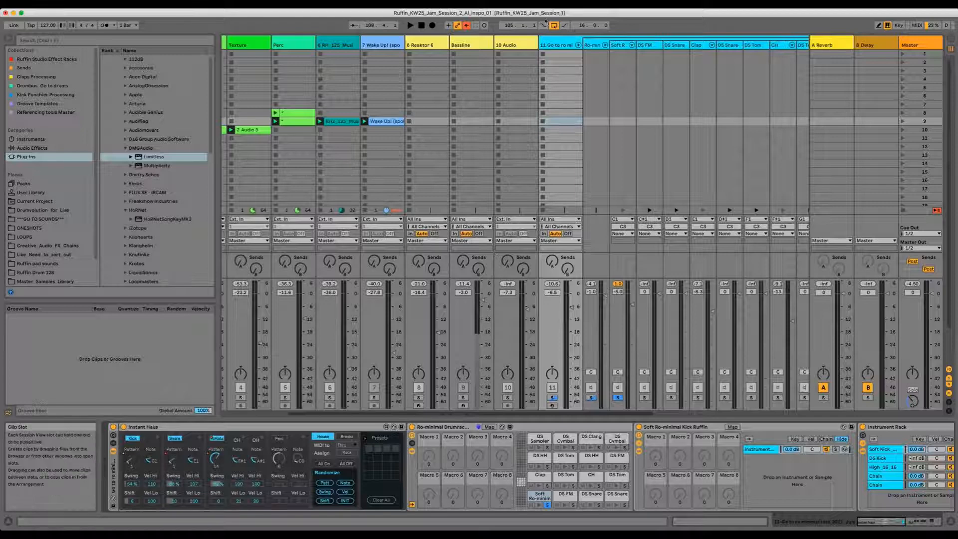
# Step: Collapse the drum group track and select the Bassline track to show its devices
pyautogui.click(577, 44)
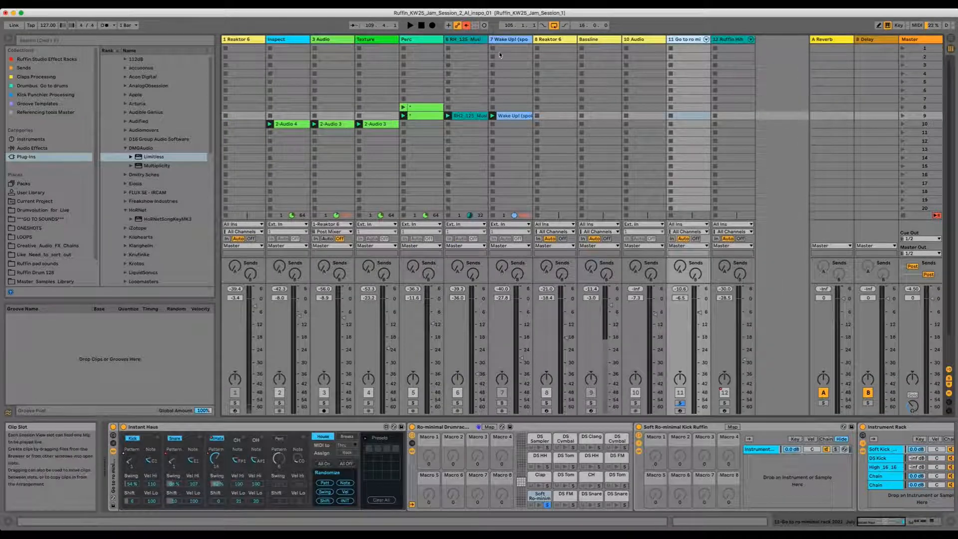
pyautogui.click(588, 40)
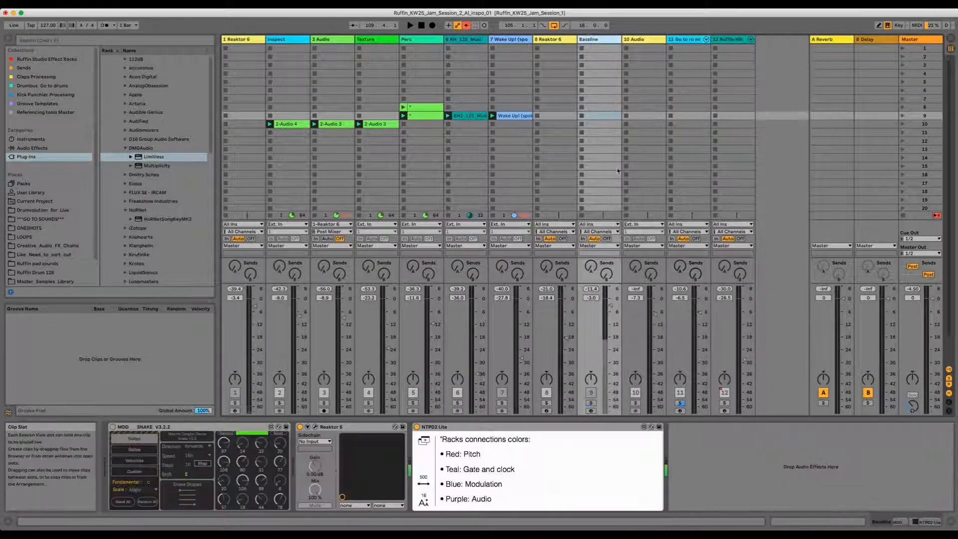
pyautogui.click(683, 42)
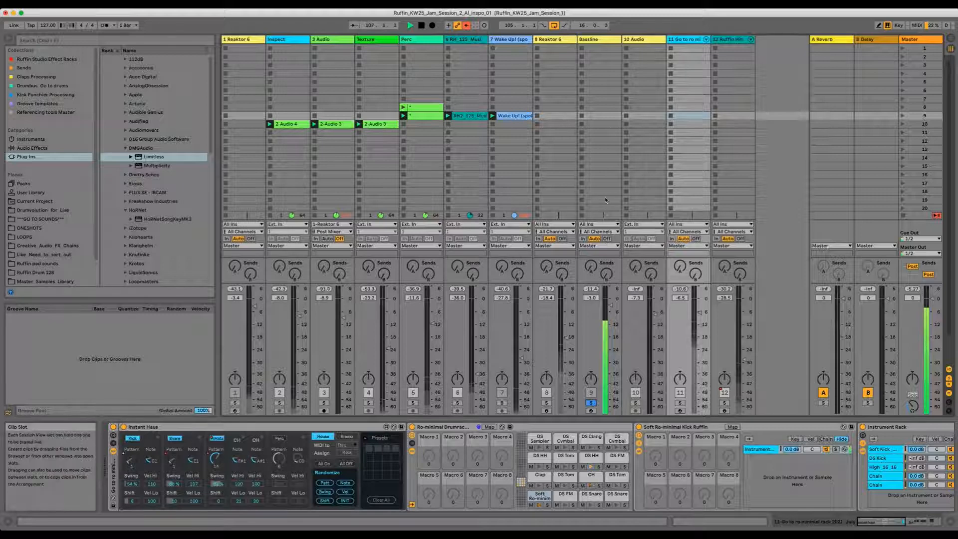
pyautogui.click(598, 39)
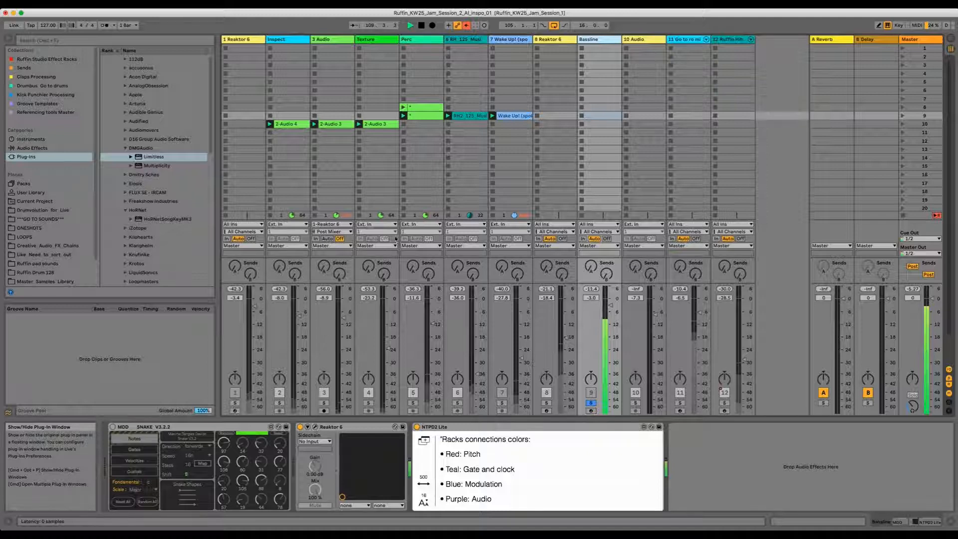
# Step: Open the Bassline track's Reaktor 6 plug-in window, reposition it, toggle playback and close the window
pyautogui.click(315, 427)
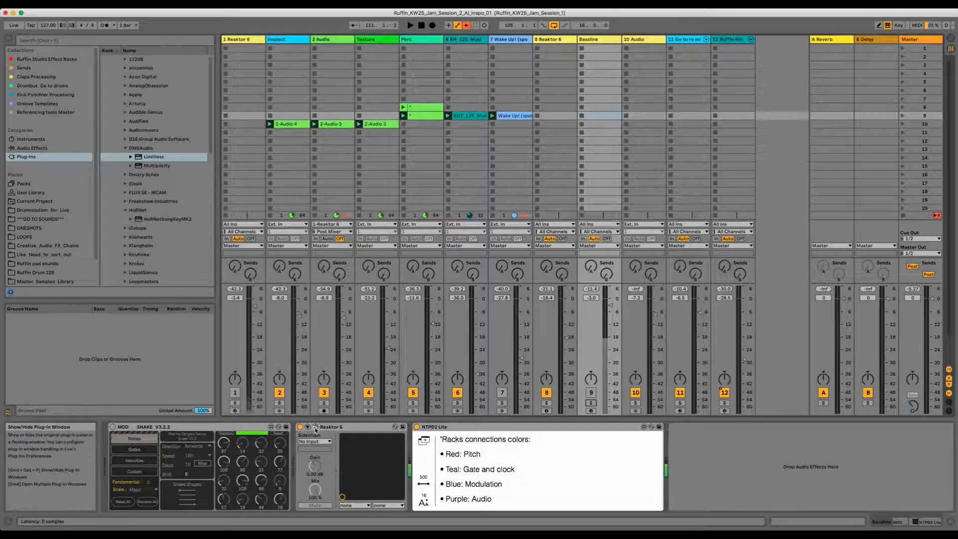
pyautogui.click(315, 427)
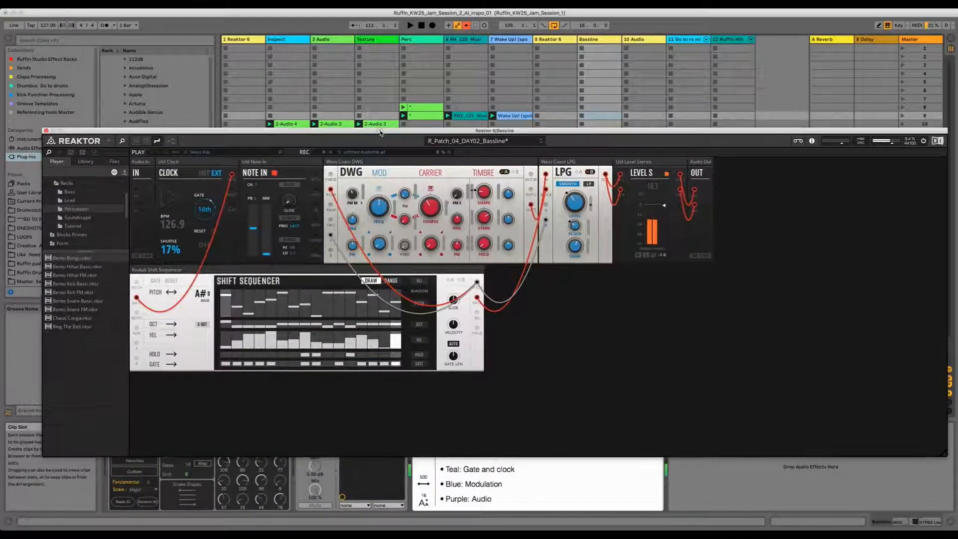
pyautogui.moveTo(380, 132); pyautogui.dragTo(413, 131)
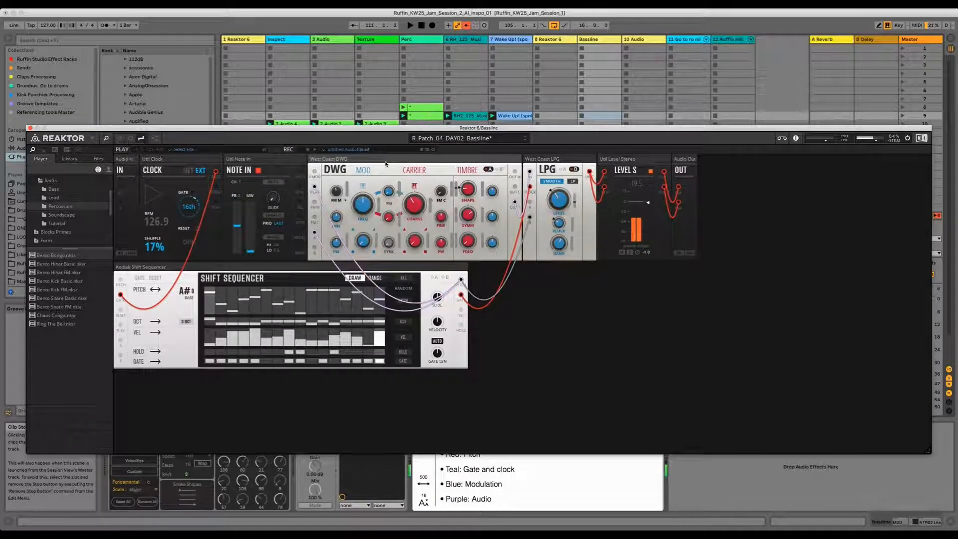
pyautogui.moveTo(380, 161)
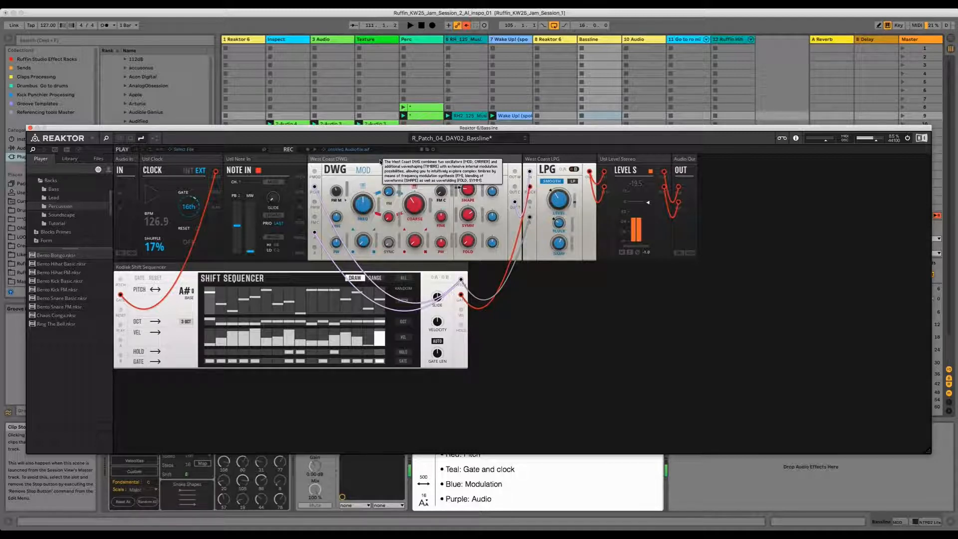
pyautogui.moveTo(406, 131); pyautogui.dragTo(401, 128)
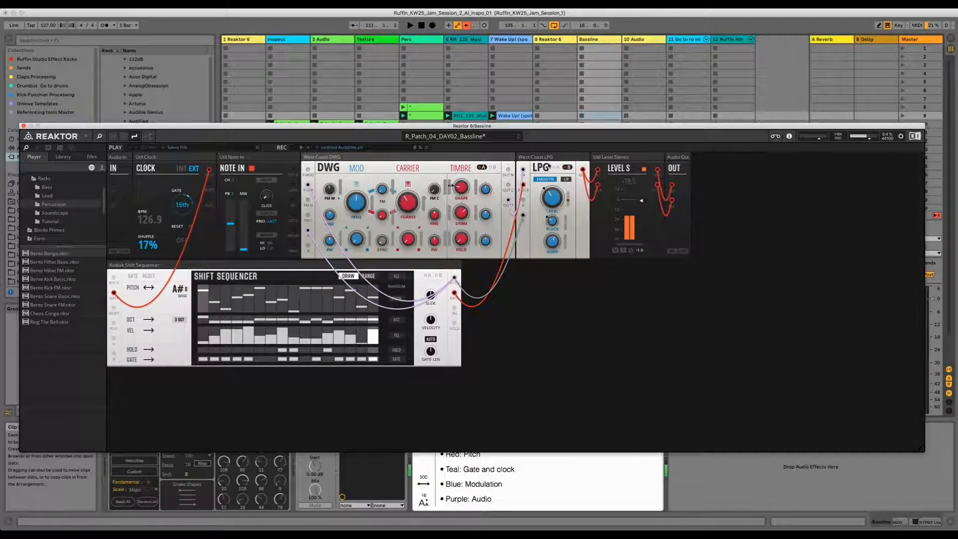
pyautogui.moveTo(541, 160)
pyautogui.press('space')
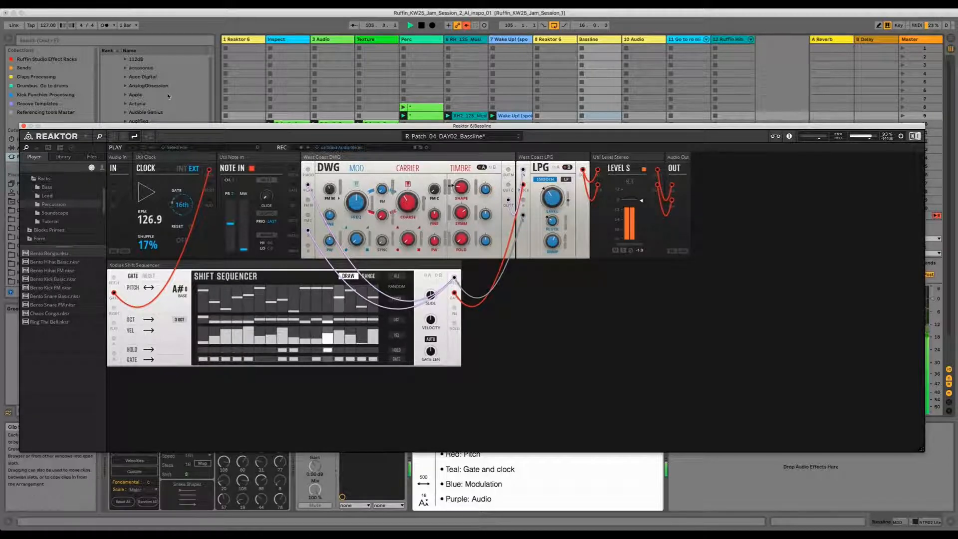
pyautogui.click(22, 126)
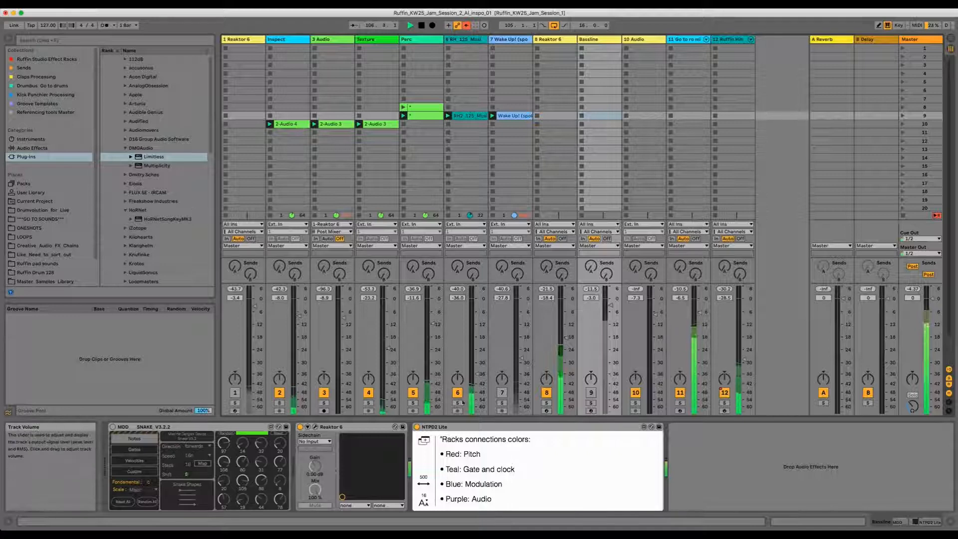
# Step: Reactivate the Bassline track and solo it
pyautogui.click(591, 392)
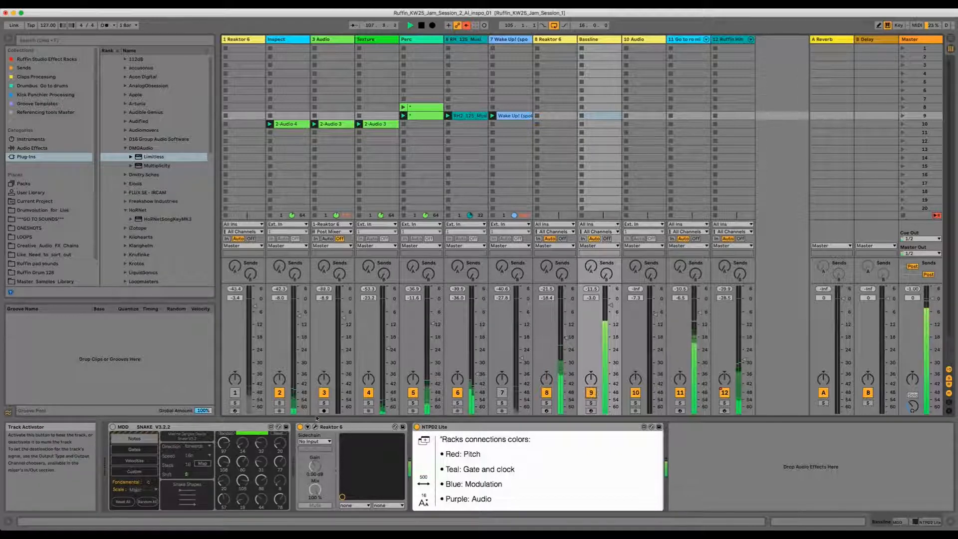
pyautogui.click(591, 402)
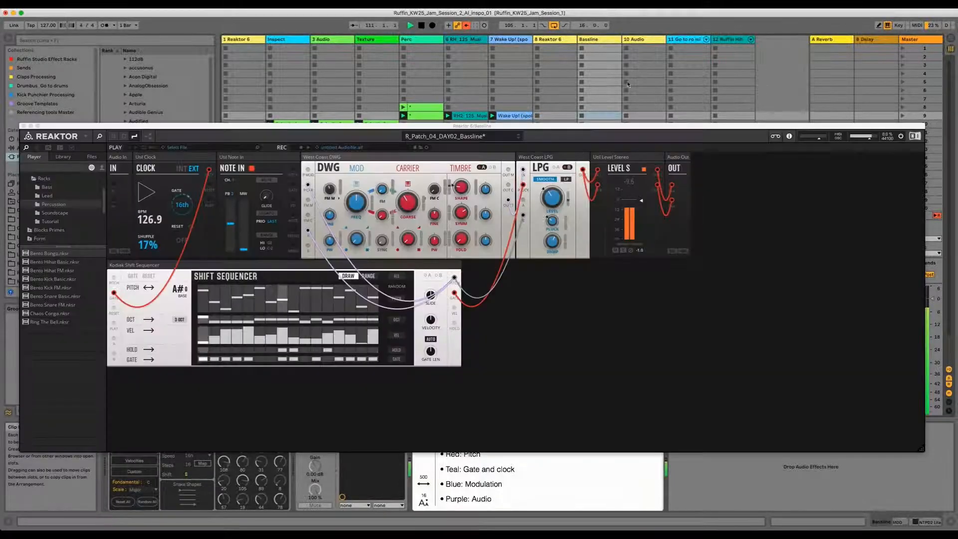
# Step: Adjust the DWG oscillator's timbre knob in the Reaktor patch
pyautogui.click(552, 204)
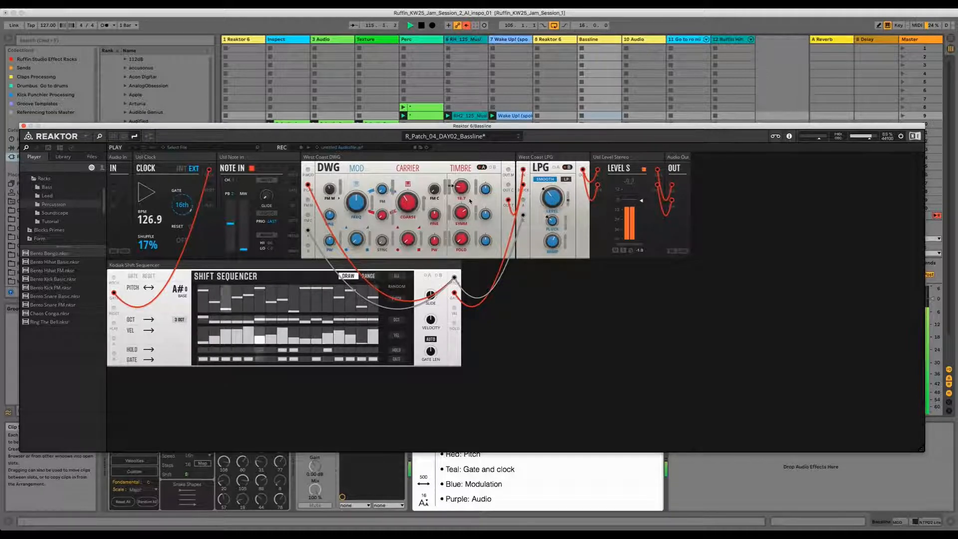
pyautogui.moveTo(461, 186)
pyautogui.mouseDown()
pyautogui.moveTo(462, 164)
pyautogui.moveTo(460, 188)
pyautogui.mouseUp()
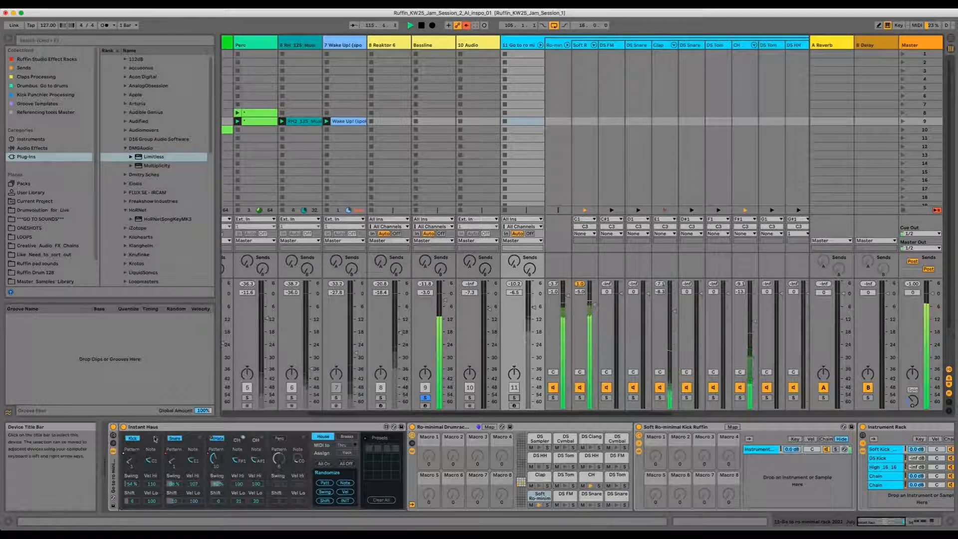
# Step: Toggle solo on the Soft Kick and Clap chains of the drum rack
pyautogui.click(581, 398)
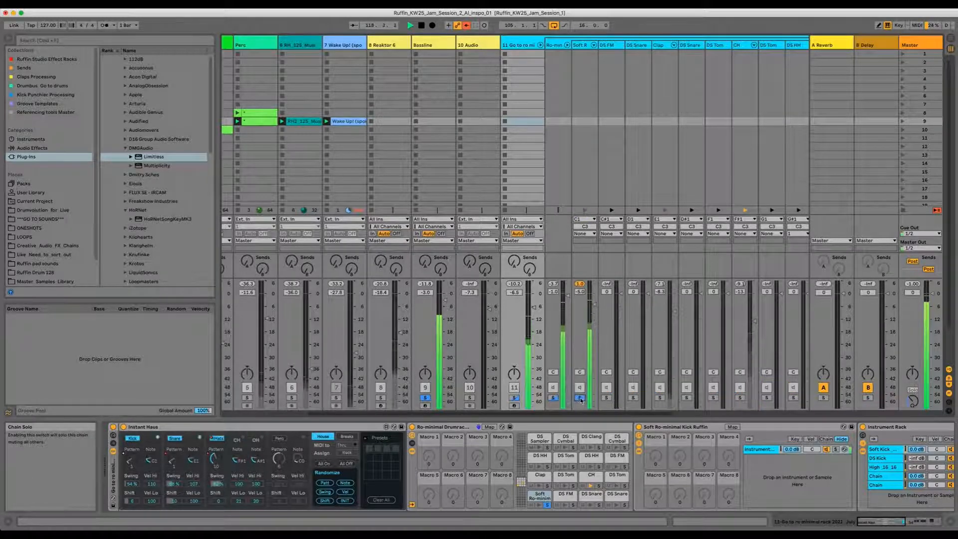
pyautogui.click(659, 398)
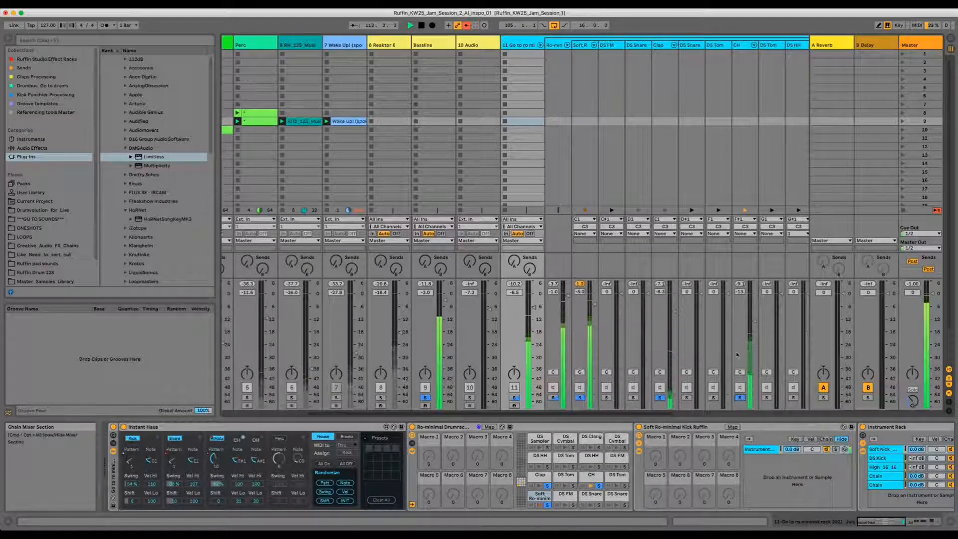
# Step: Select the CH chain of the drum rack to show its ClosedHH instrument
pyautogui.moveTo(606, 415); pyautogui.dragTo(628, 416)
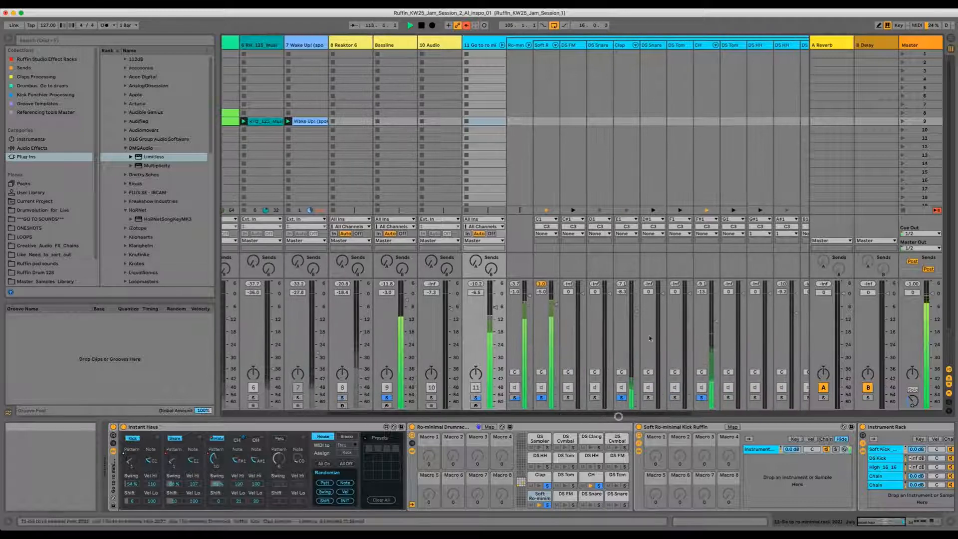
pyautogui.click(698, 46)
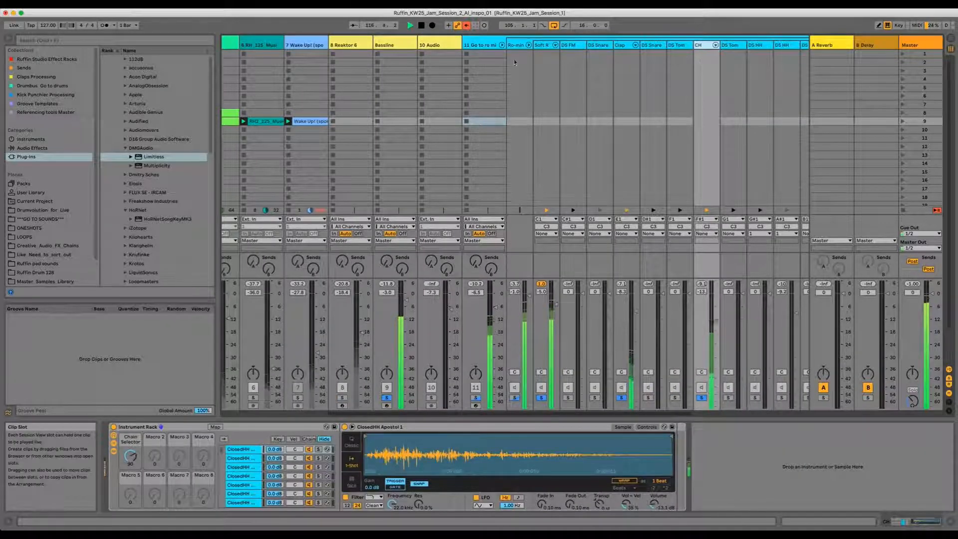
# Step: Collapse the drum group track and select the 12 Ruffin HiHat track to show its devices
pyautogui.click(481, 45)
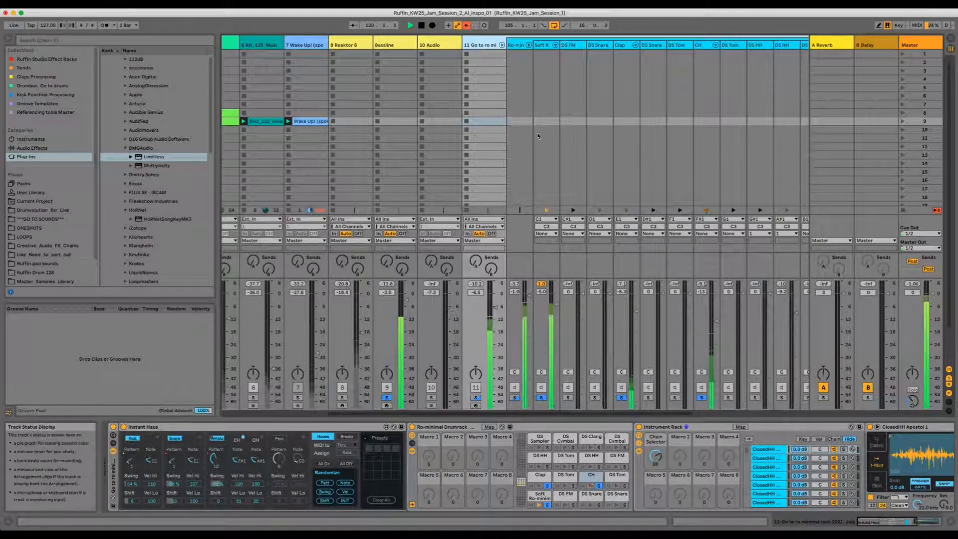
pyautogui.click(502, 45)
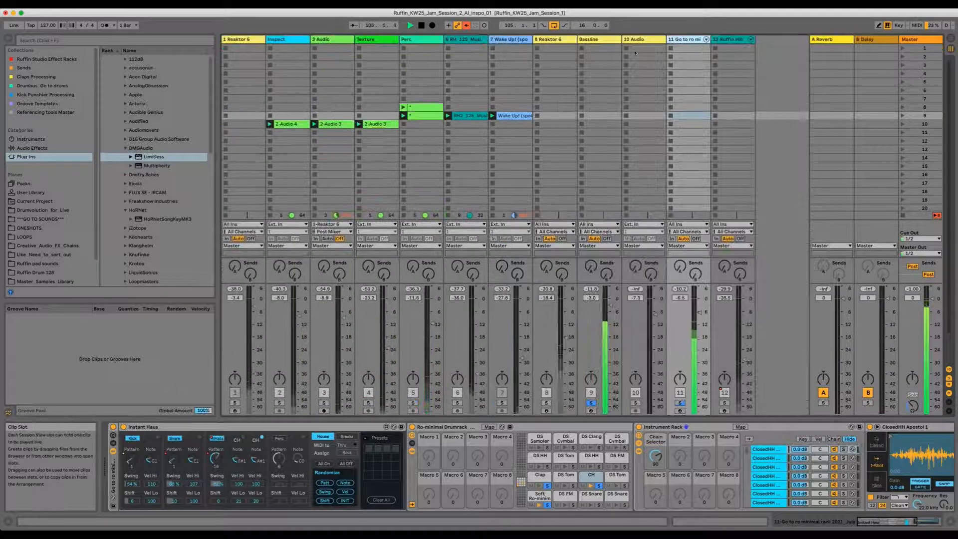
pyautogui.click(729, 40)
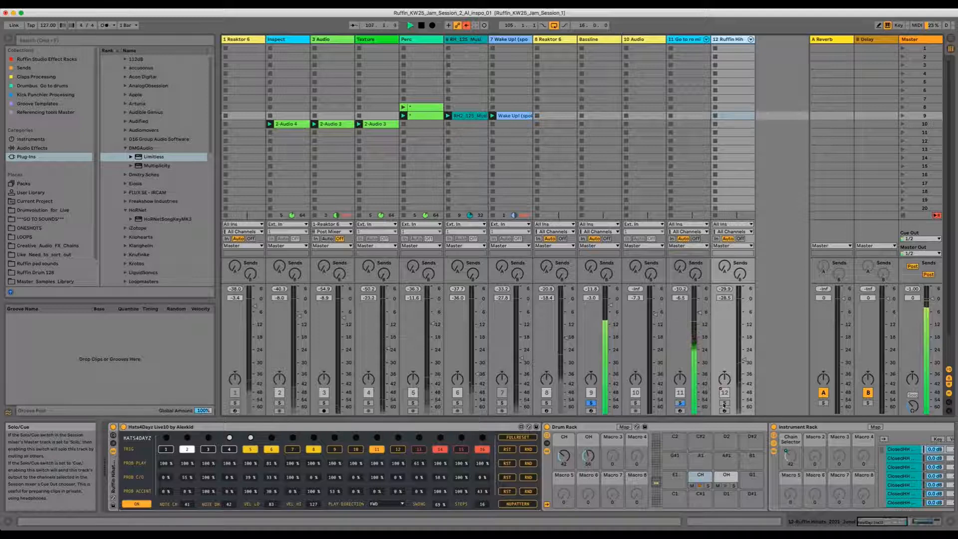
# Step: Expand the 11 Go to ro mi group track and select its CH chain to show the ClosedHH sampler
pyautogui.click(706, 40)
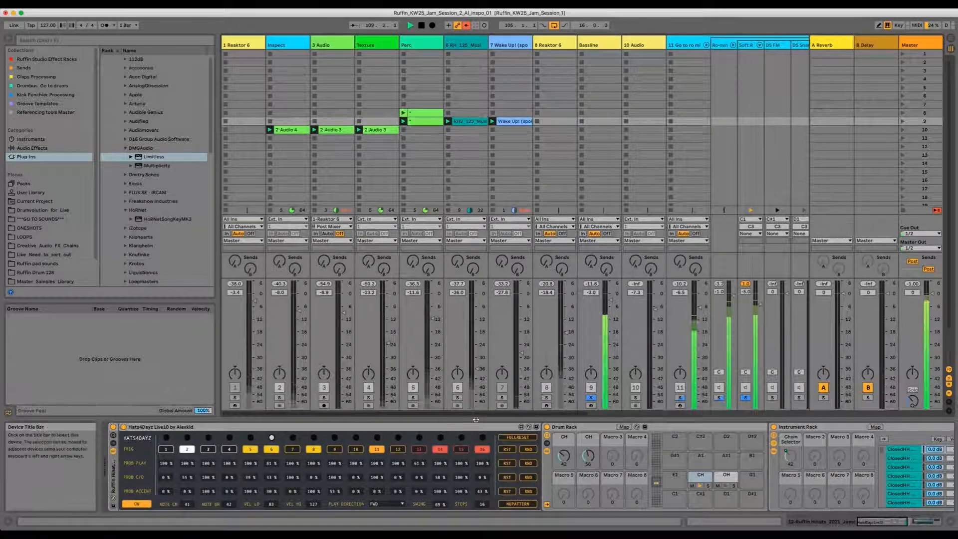
pyautogui.moveTo(465, 414); pyautogui.dragTo(575, 415)
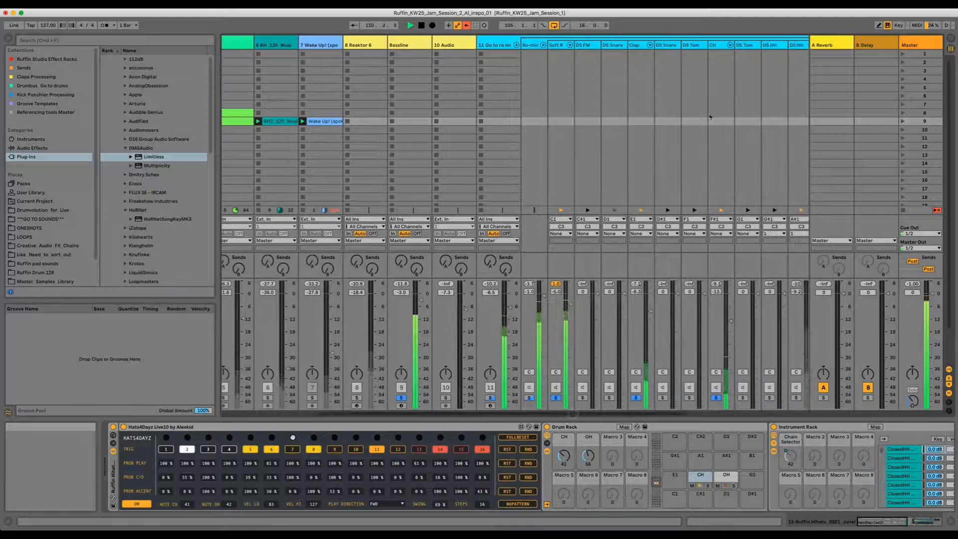
pyautogui.click(718, 116)
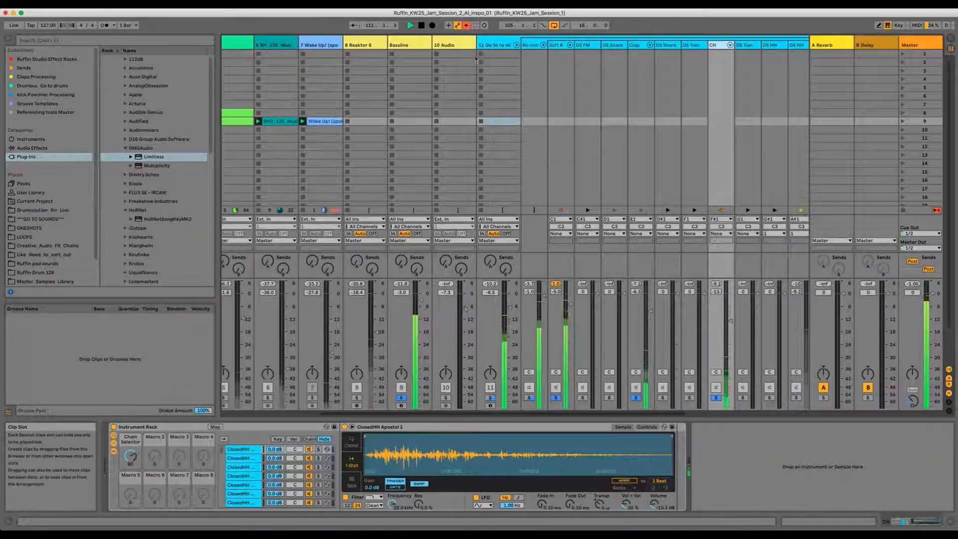
# Step: Select the 11 Go to ro mi group track to show its Instant Haus devices, then collapse the group
pyautogui.click(495, 45)
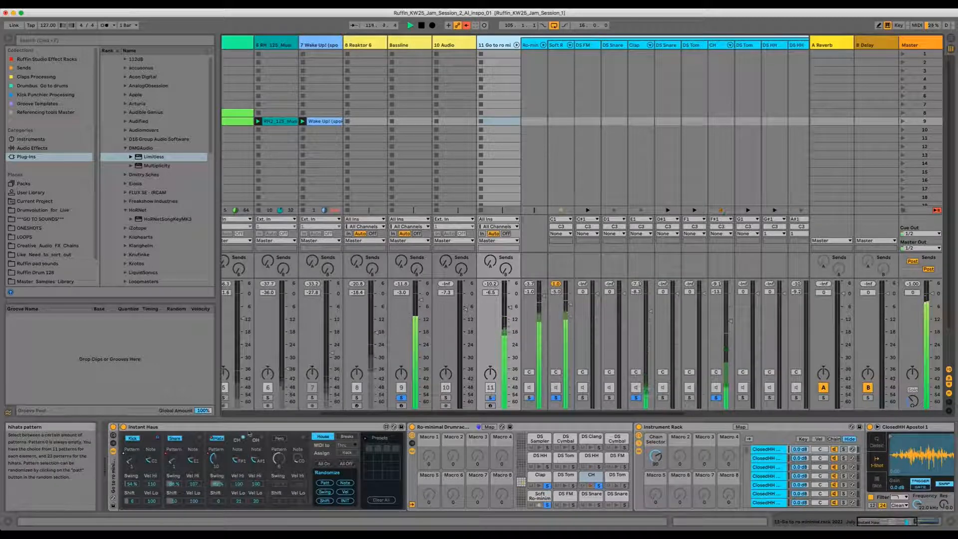
pyautogui.moveTo(605, 415); pyautogui.dragTo(699, 413)
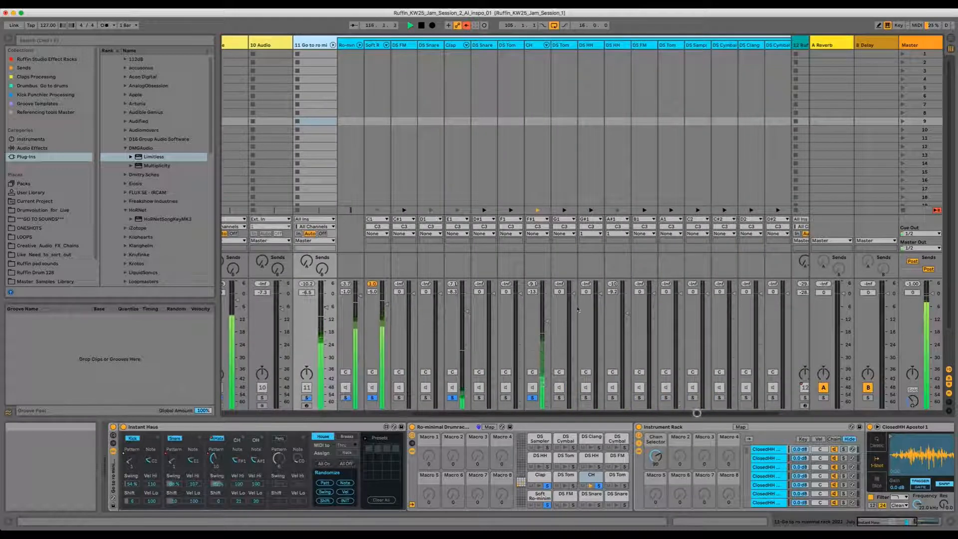
pyautogui.click(333, 45)
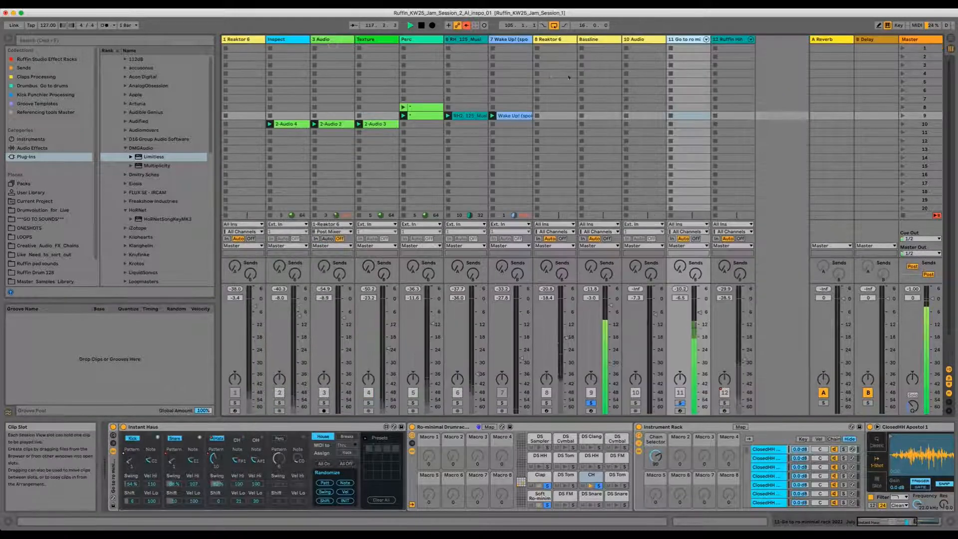
# Step: Toggle solo on the 12 Ruffin HiHat track and select it to show its Hats4Dayz device
pyautogui.keyDown('super'); pyautogui.click(724, 403); pyautogui.keyUp('super')
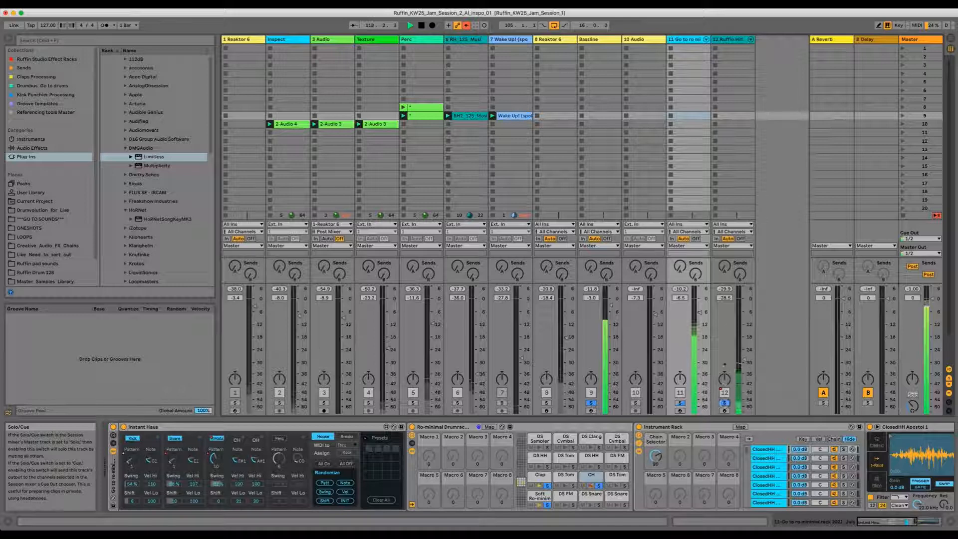
pyautogui.click(731, 41)
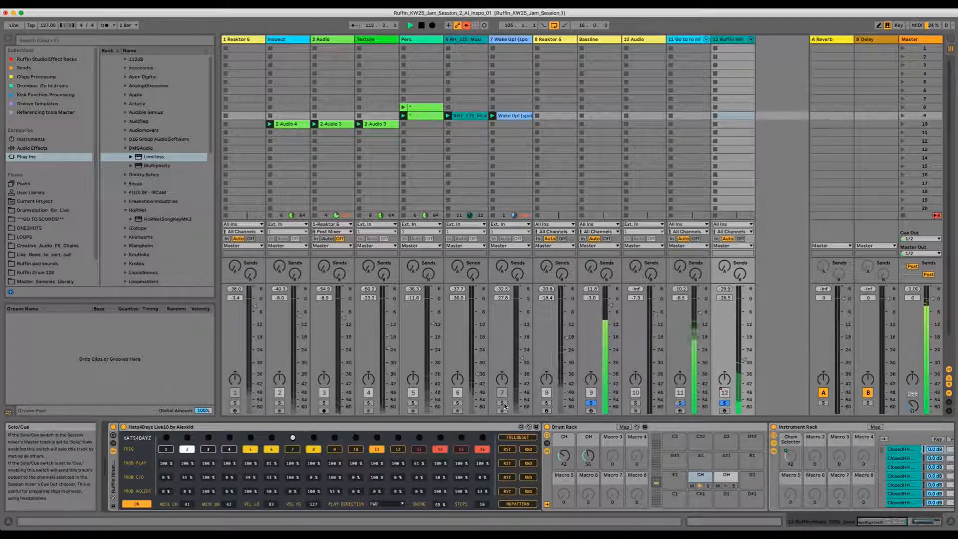
# Step: Audition the mix by toggling solo on tracks 6, 5, 8 Reaktor 6 and 9 Bassline
pyautogui.click(458, 403)
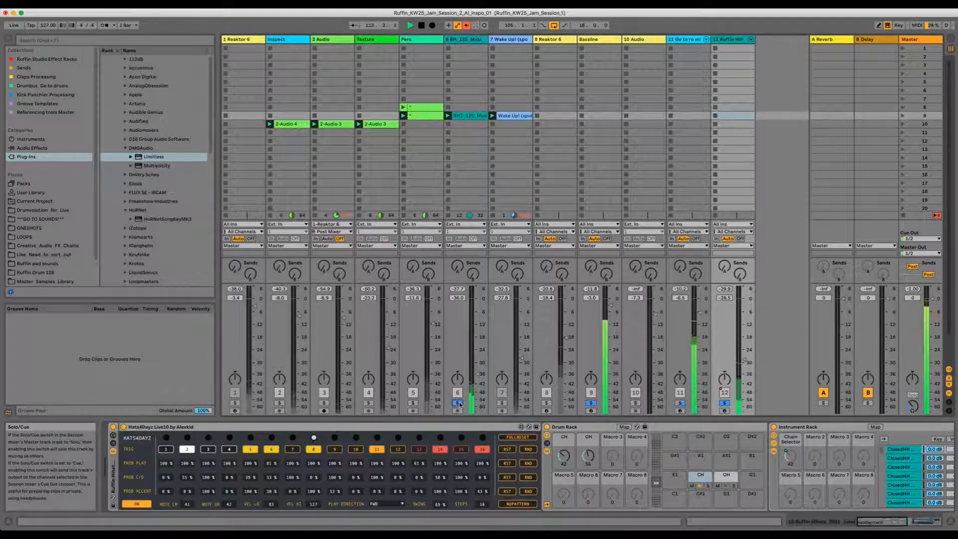
pyautogui.click(413, 402)
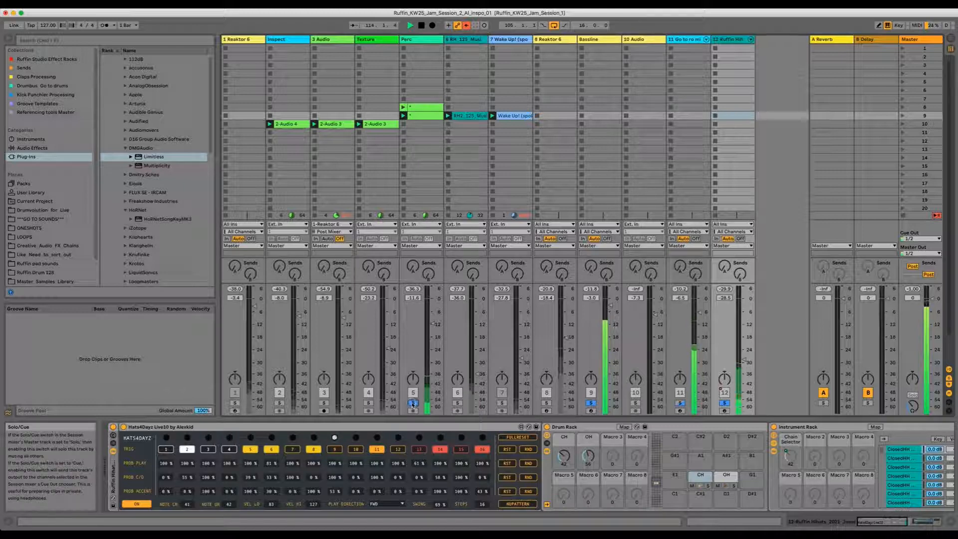
pyautogui.click(413, 403)
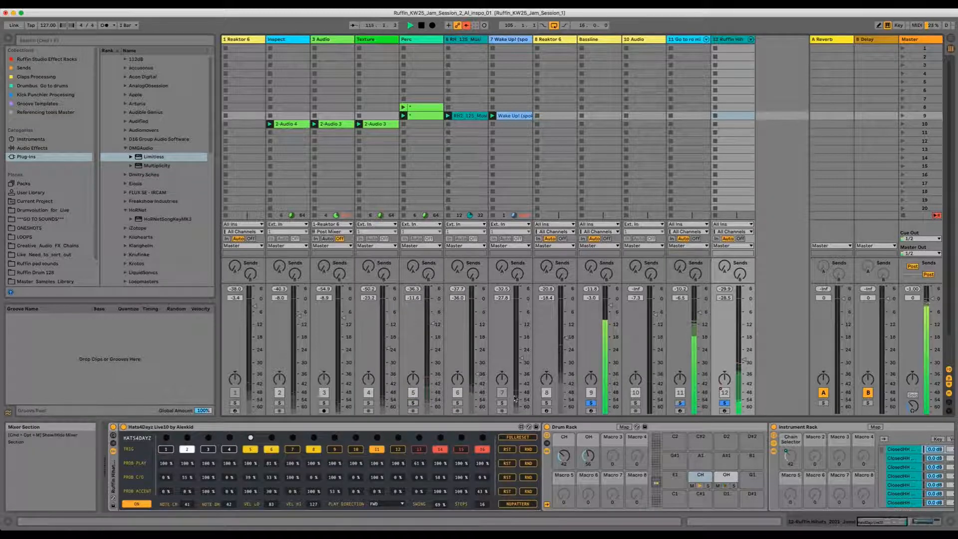
pyautogui.click(546, 402)
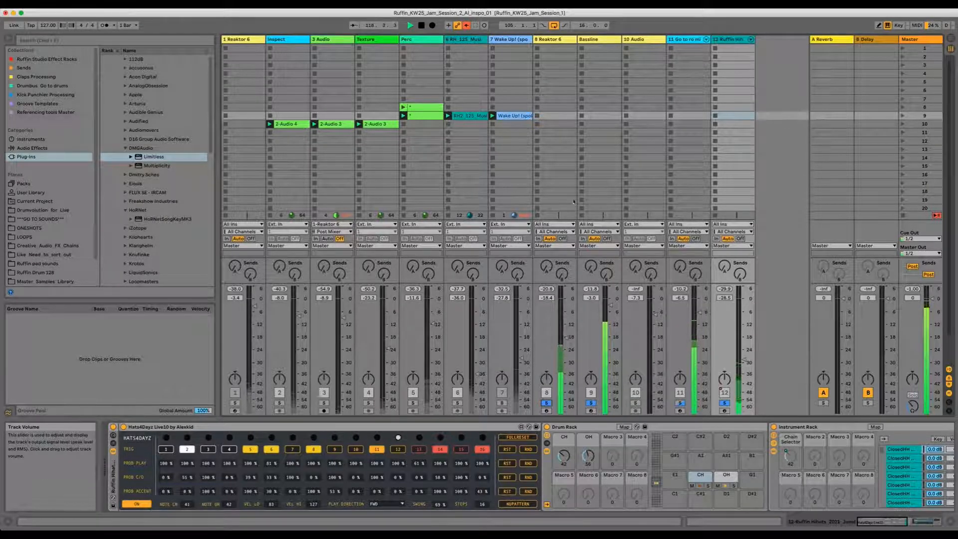
pyautogui.click(591, 404)
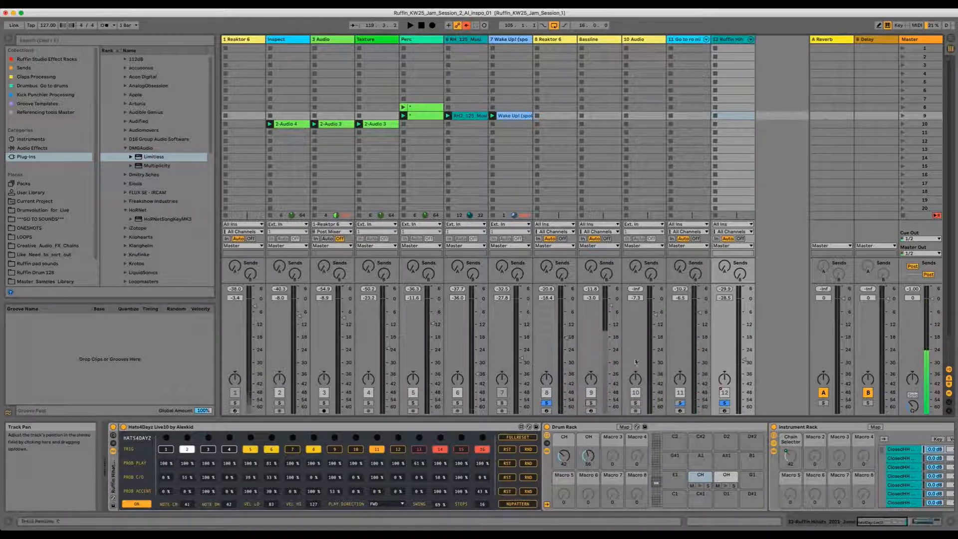
# Step: Select the 8 Reaktor 6 track, open its Reaktor window and reposition it, then toggle playback
pyautogui.click(547, 40)
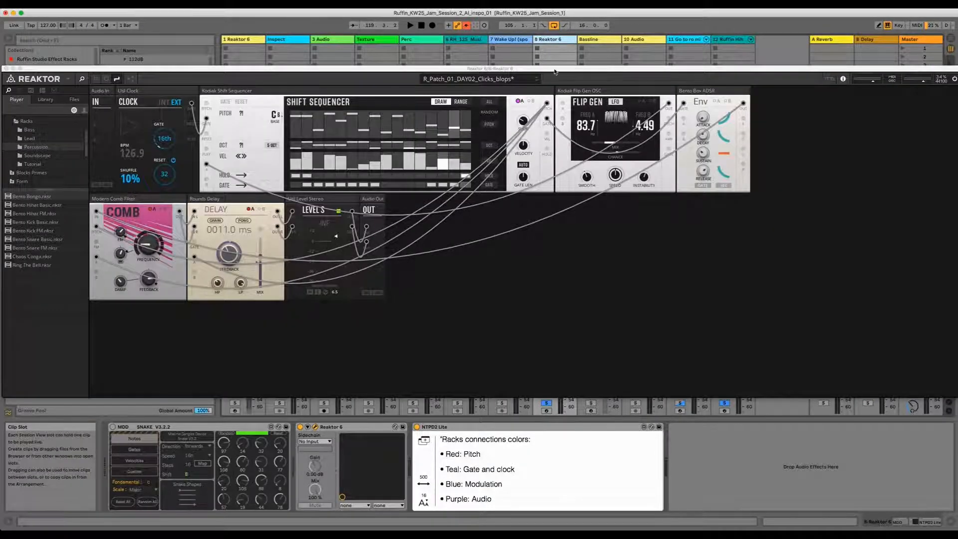
pyautogui.moveTo(556, 71); pyautogui.dragTo(553, 145)
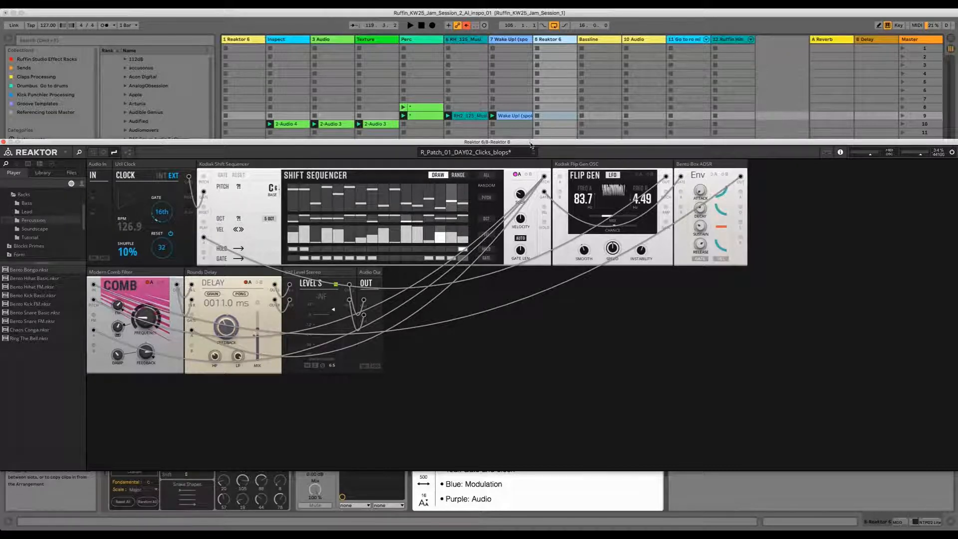
pyautogui.moveTo(532, 145); pyautogui.dragTo(537, 379)
pyautogui.moveTo(535, 489); pyautogui.dragTo(550, 119)
pyautogui.press('space')
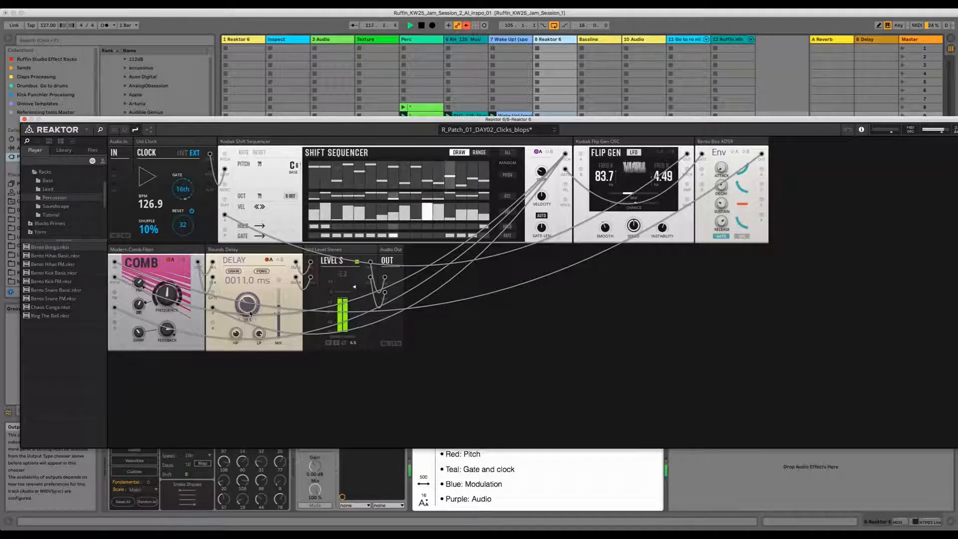
# Step: Adjust the Rounds Delay feedback knob slightly and toggle playback
pyautogui.moveTo(250, 305); pyautogui.dragTo(250, 301)
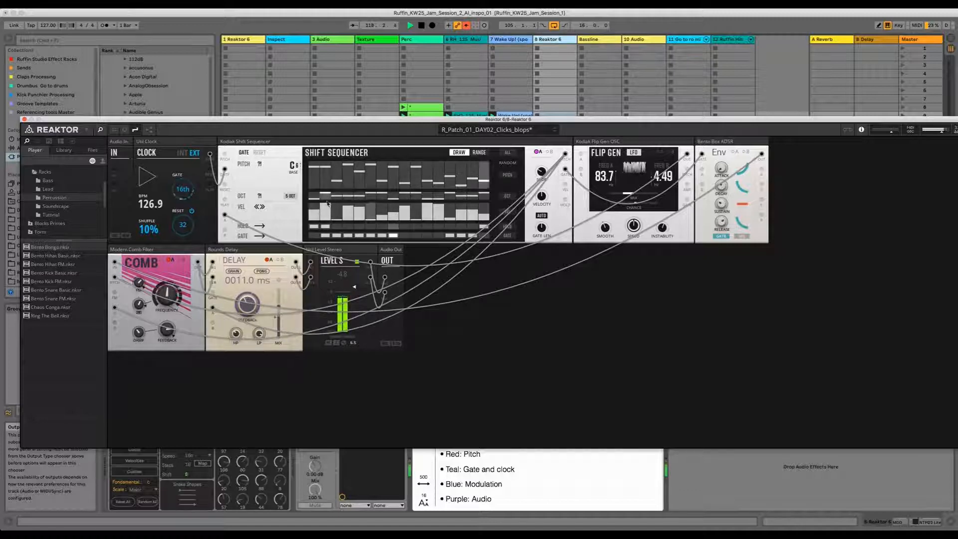
pyautogui.press('space')
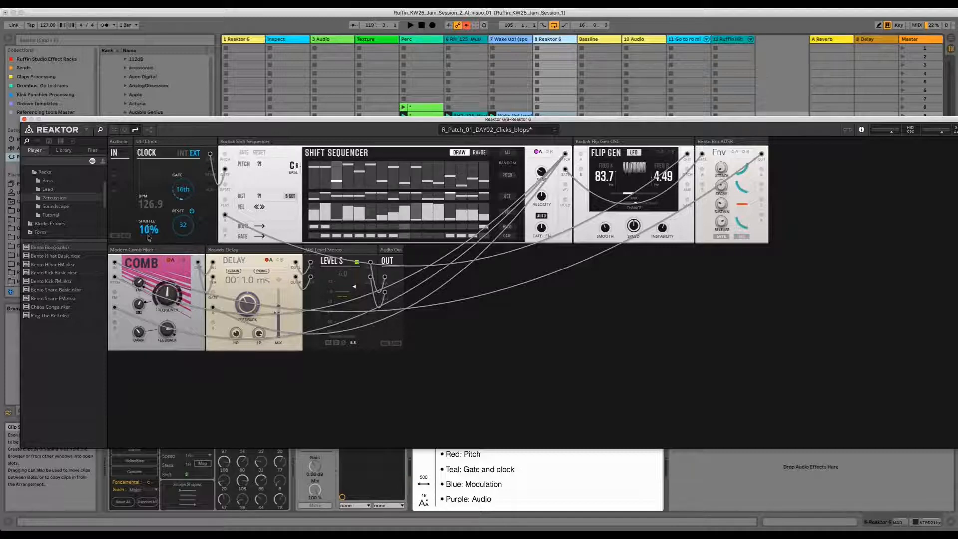
pyautogui.moveTo(202, 120); pyautogui.dragTo(192, 147)
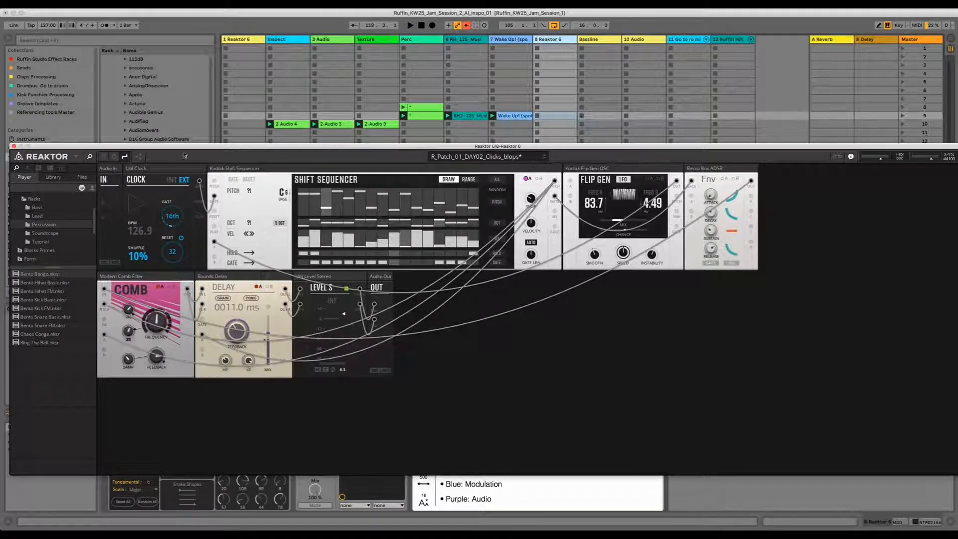
pyautogui.moveTo(184, 147); pyautogui.dragTo(184, 153)
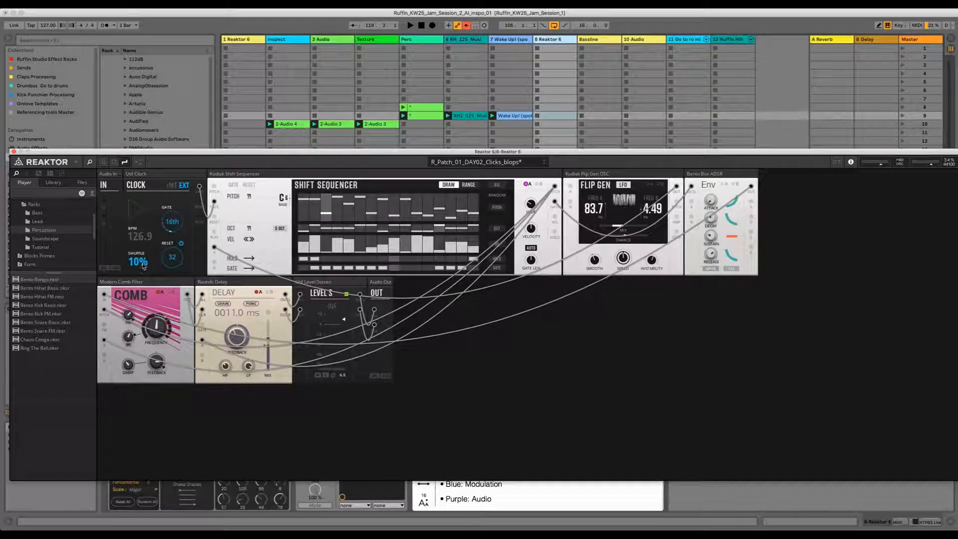
# Step: Enable the A button on the sequencer's velocity output module and start playback
pyautogui.moveTo(143, 265)
pyautogui.moveTo(251, 240)
pyautogui.moveTo(589, 175)
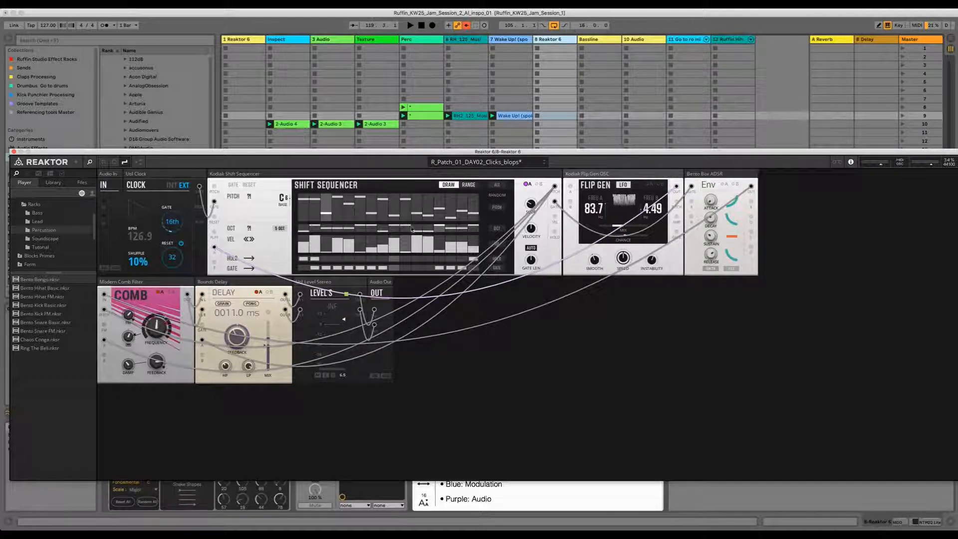
pyautogui.click(529, 184)
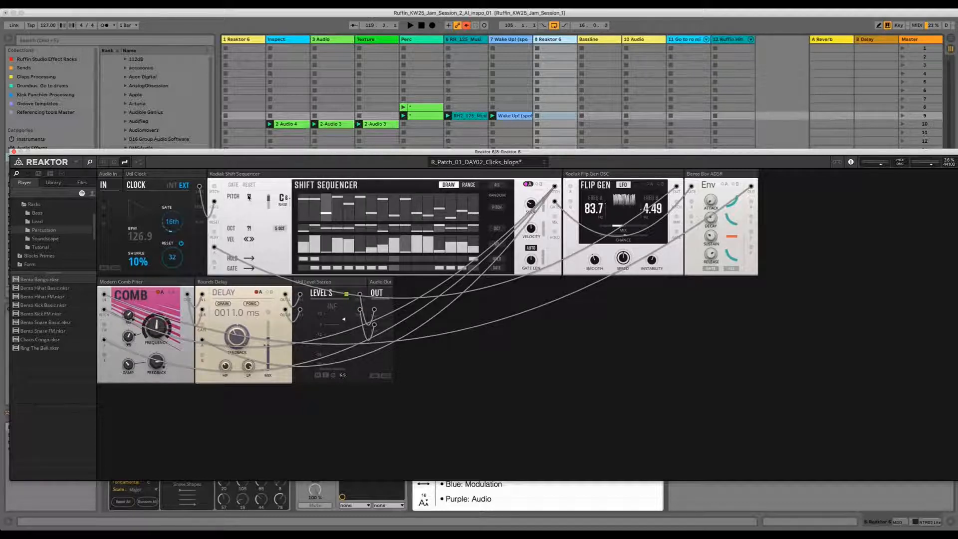
pyautogui.press('space')
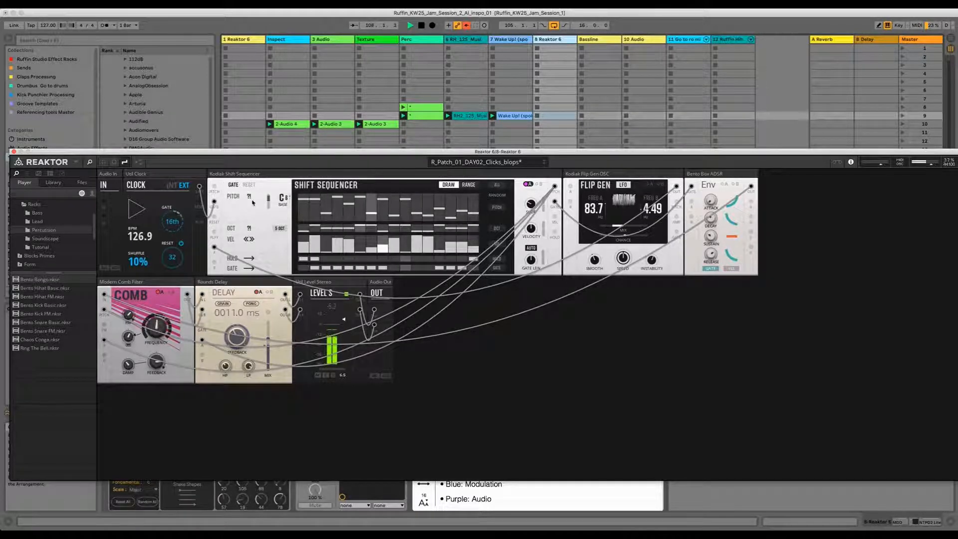
# Step: Set the Flip Gen oscillator's frequency A to 50.0 and frequency B to 0.57
pyautogui.moveTo(285, 199)
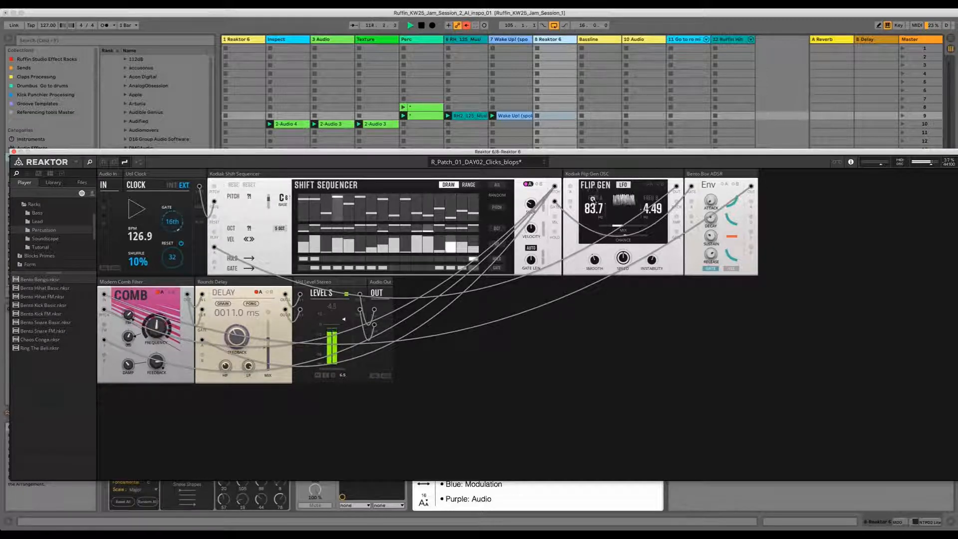
pyautogui.moveTo(658, 218)
pyautogui.mouseDown()
pyautogui.moveTo(640, 144)
pyautogui.moveTo(643, 213)
pyautogui.mouseUp()
pyautogui.doubleClick(597, 214)
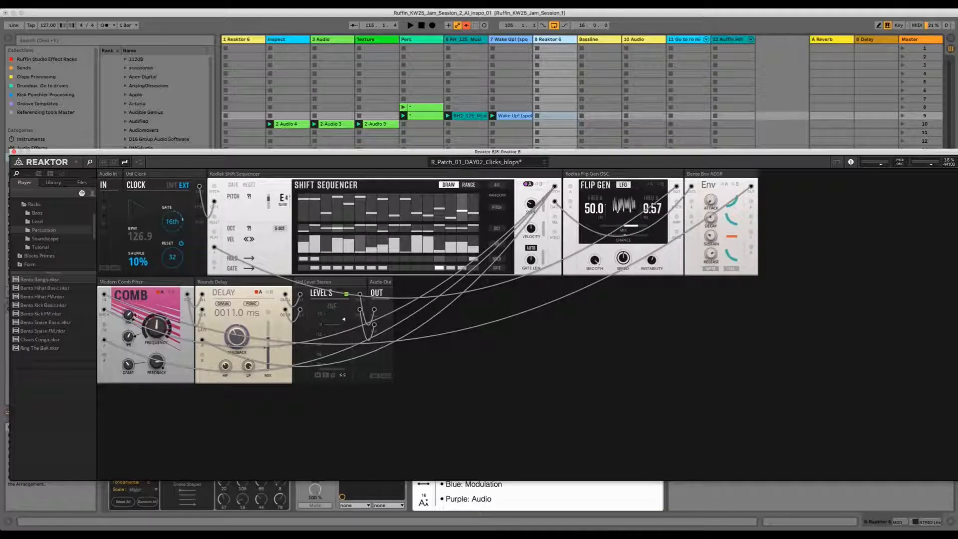
# Step: Tweak the Comb filter's feedback knob and close the Reaktor window
pyautogui.moveTo(103, 324)
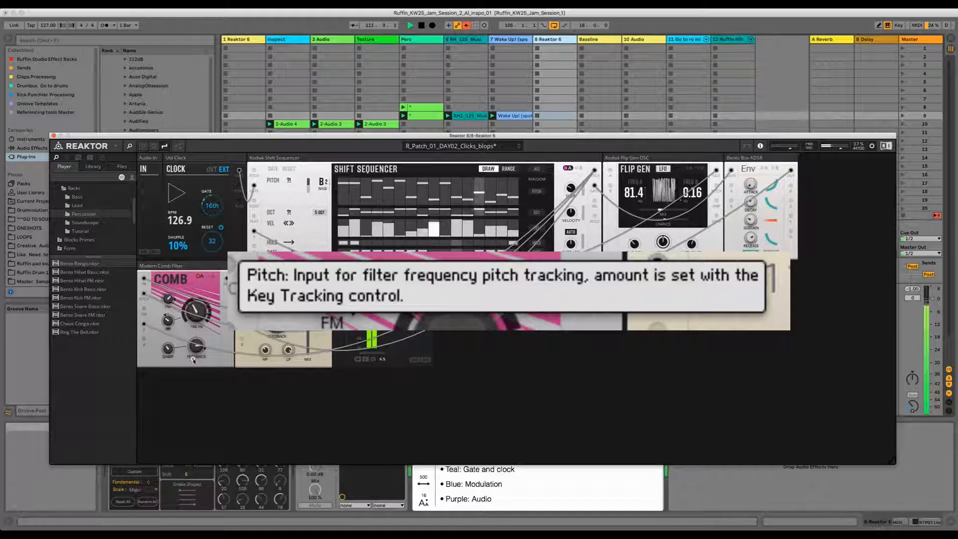
pyautogui.moveTo(197, 314); pyautogui.dragTo(197, 304)
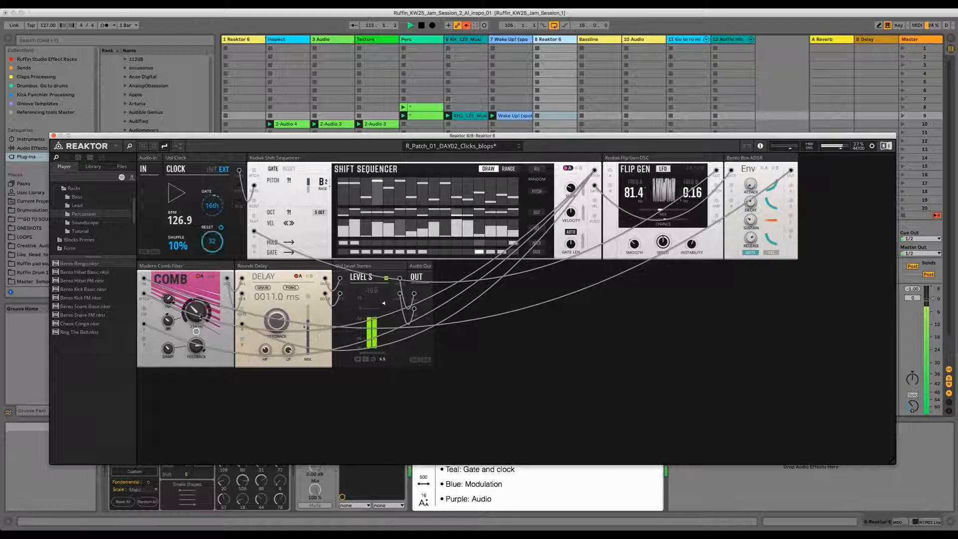
pyautogui.moveTo(197, 301); pyautogui.dragTo(199, 311)
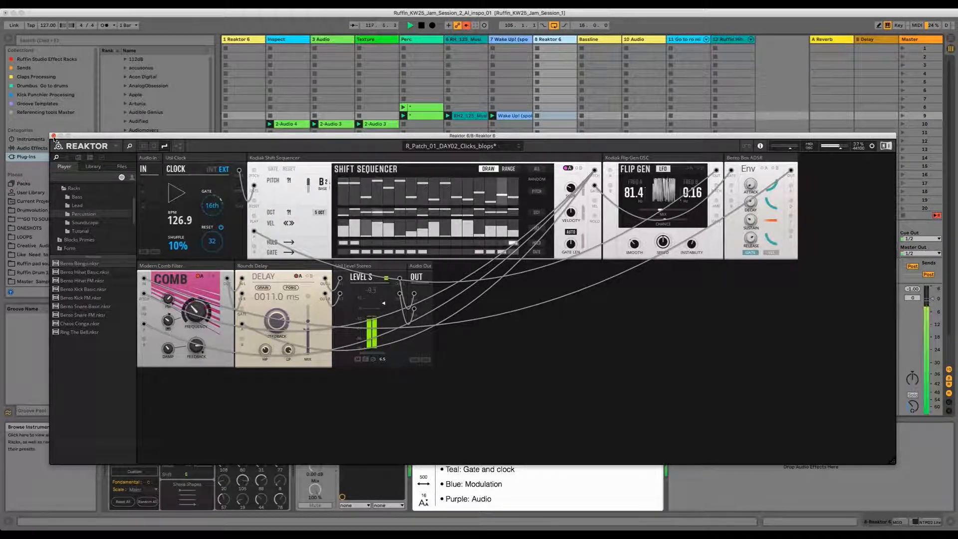
pyautogui.click(54, 135)
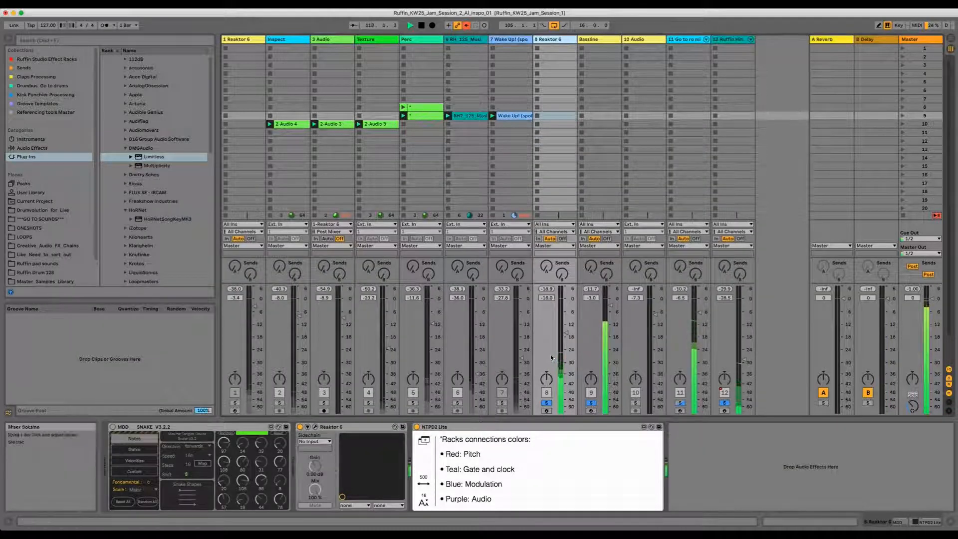
# Step: Reopen the Reaktor window, lower the Rounds Delay feedback knob, and close the window again
pyautogui.click(316, 427)
pyautogui.moveTo(281, 328); pyautogui.dragTo(281, 346)
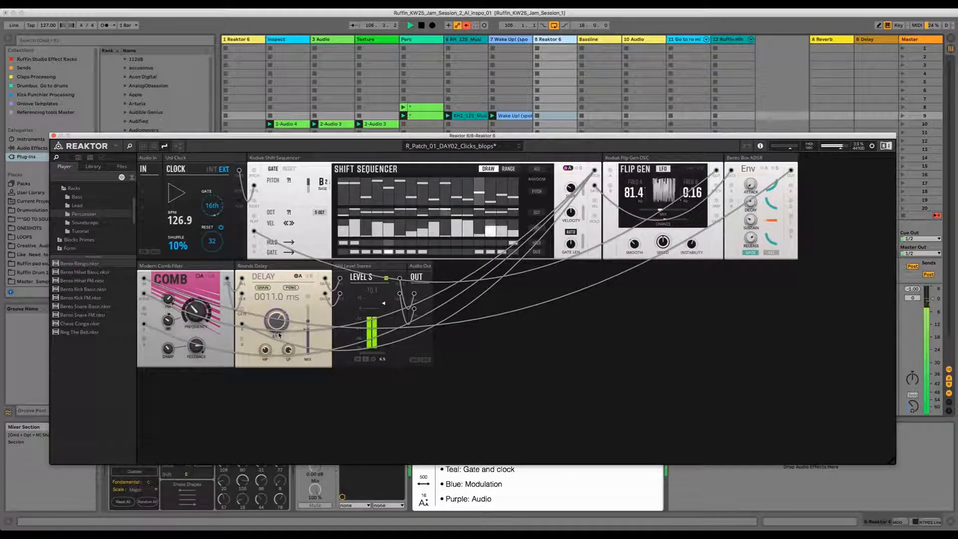
pyautogui.click(54, 137)
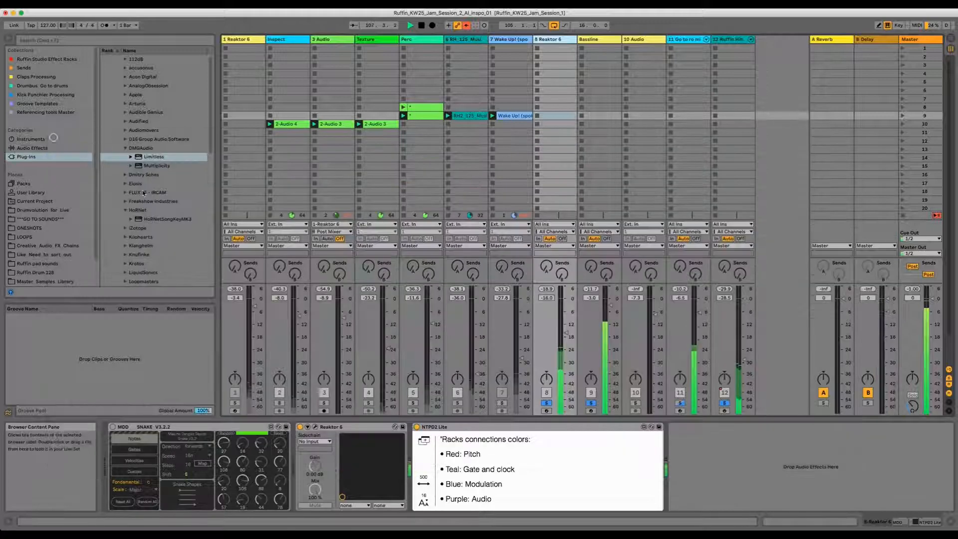
# Step: Nudge the Reaktor 6 track's volume fader and toggle solo on the Bassline track
pyautogui.moveTo(564, 330); pyautogui.dragTo(564, 331)
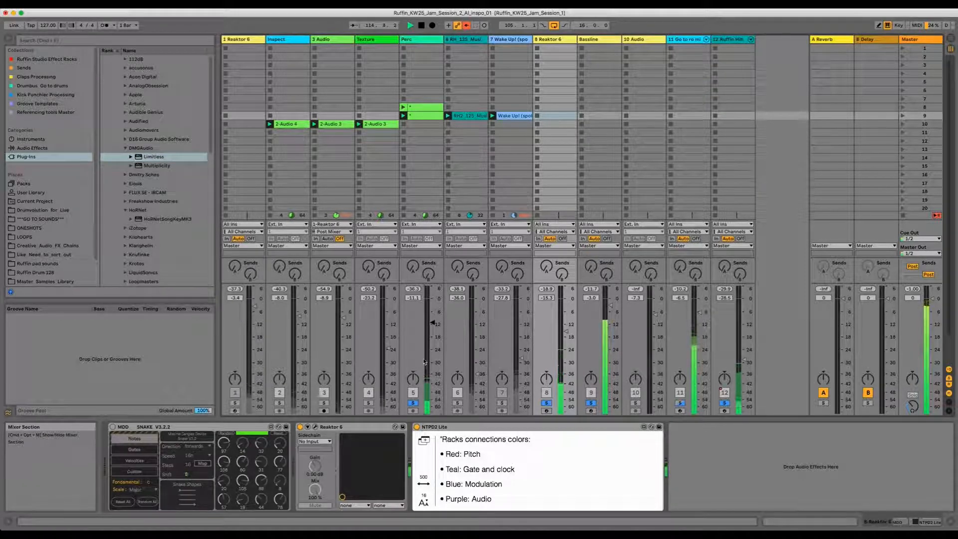
pyautogui.click(591, 402)
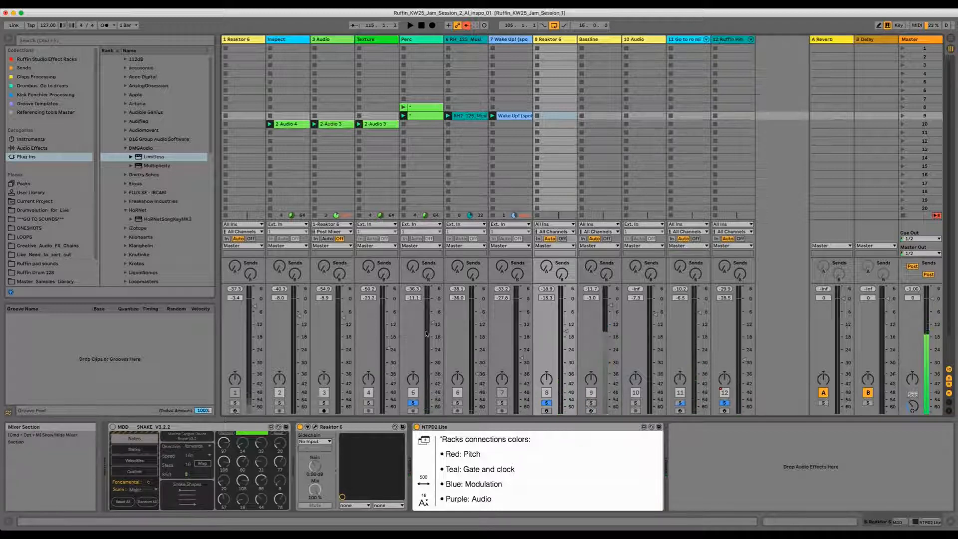
# Step: Open the Perc track's clip in the clip view and launch the Perc clips
pyautogui.doubleClick(430, 116)
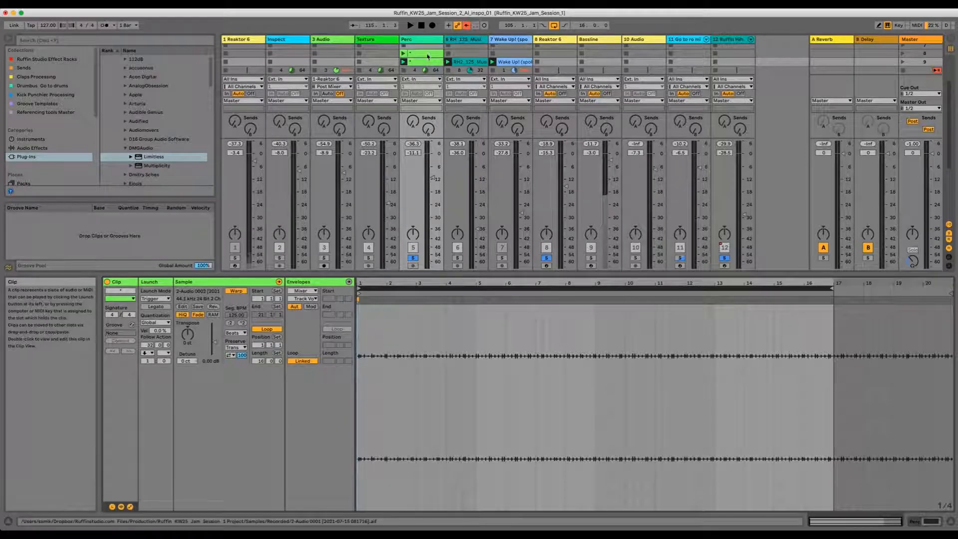
pyautogui.click(429, 55)
pyautogui.click(428, 63)
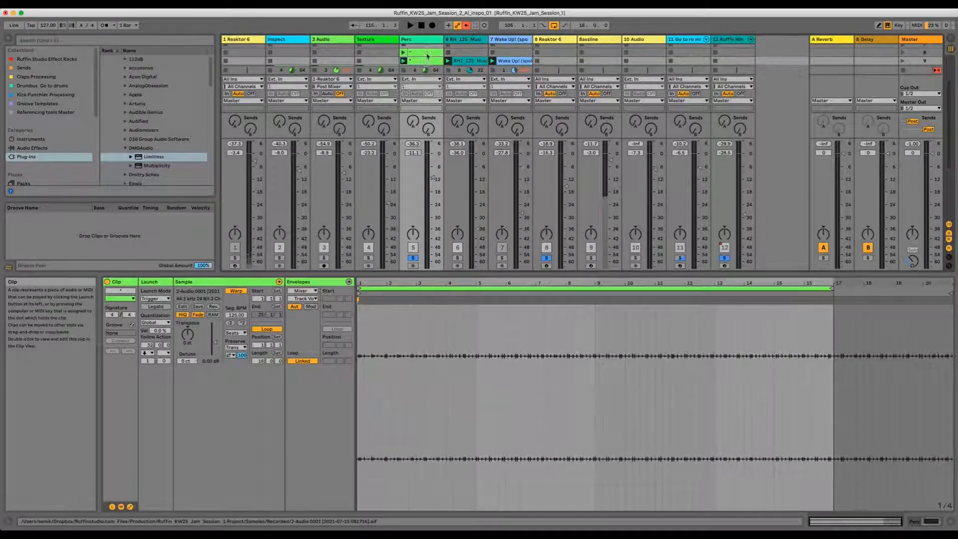
# Step: Launch the Perc clips and raise the Perc track's volume fader
pyautogui.click(427, 61)
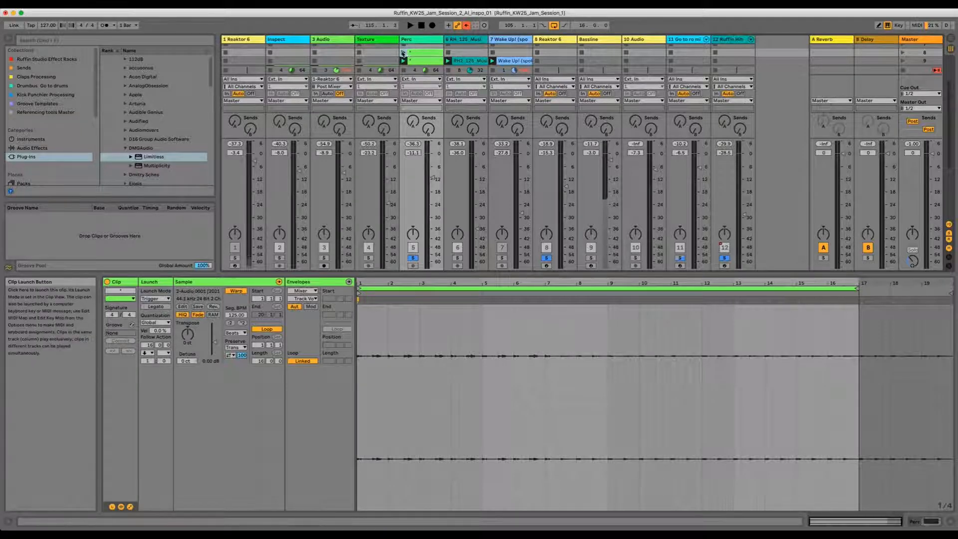
pyautogui.click(403, 53)
pyautogui.moveTo(432, 180); pyautogui.dragTo(455, 175)
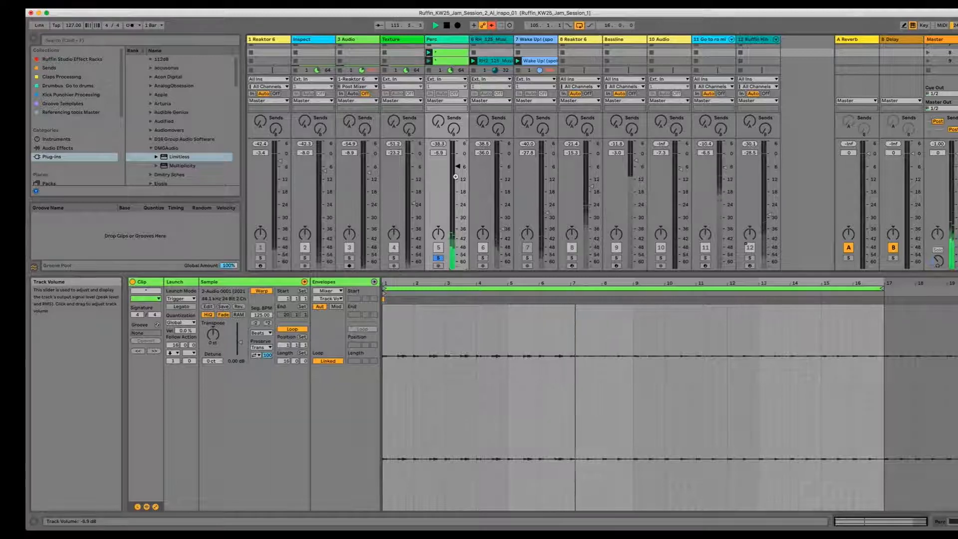
pyautogui.moveTo(455, 176); pyautogui.dragTo(456, 169)
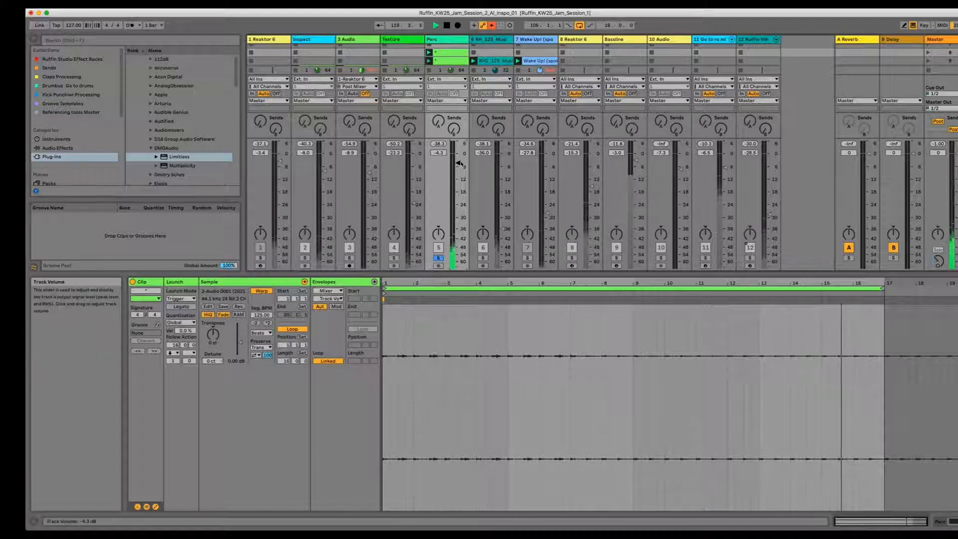
pyautogui.moveTo(459, 163); pyautogui.dragTo(458, 173)
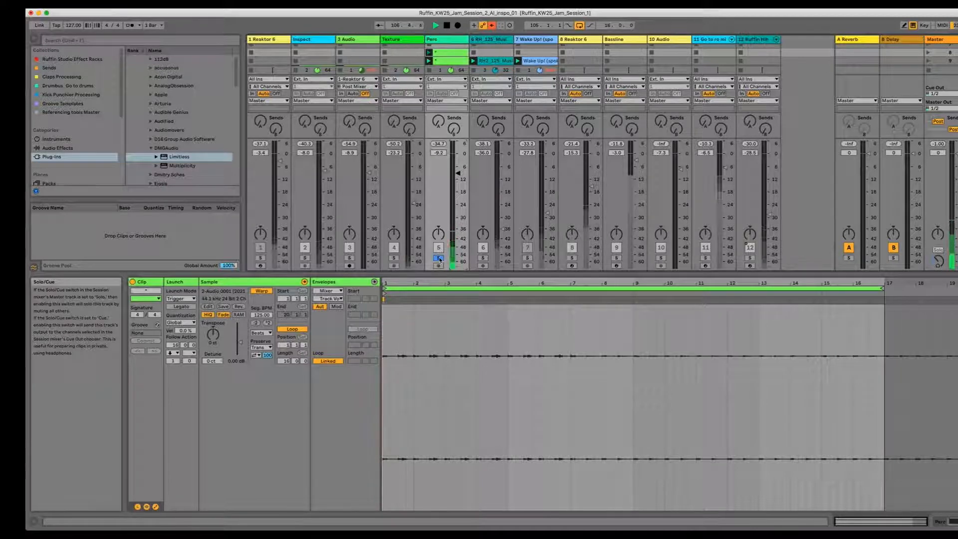
# Step: Toggle solo on the Perc track to audition it against the mix
pyautogui.click(438, 258)
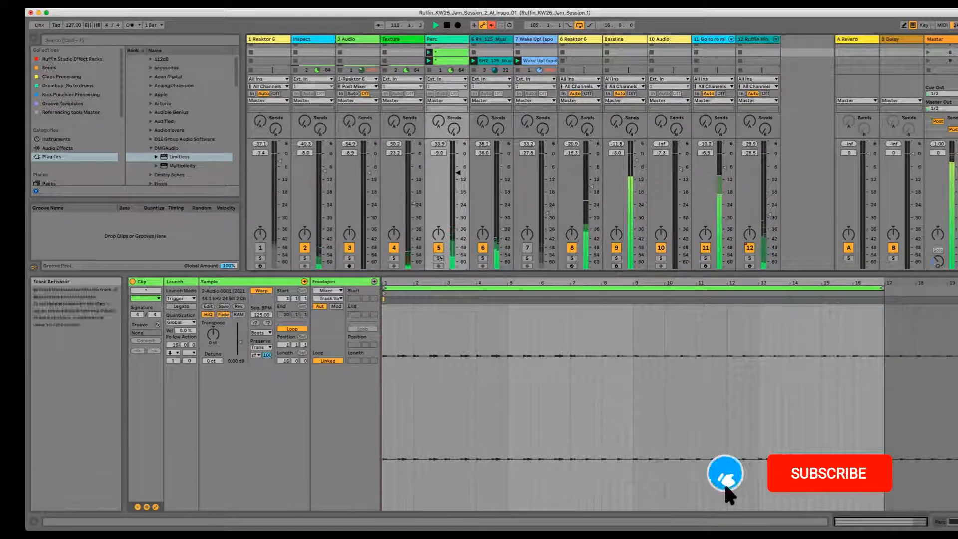
pyautogui.click(438, 258)
pyautogui.click(439, 258)
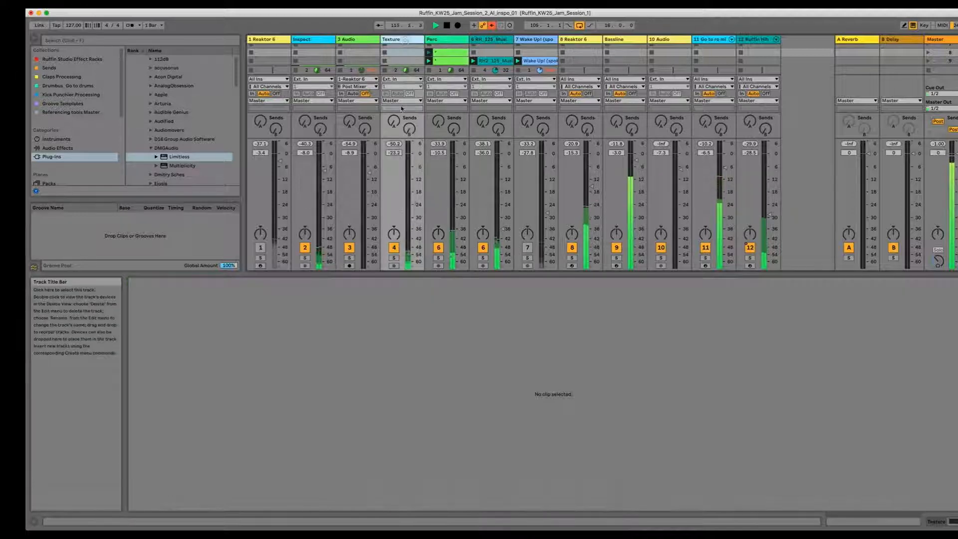
# Step: Solo the Texture track and launch its 2-Audio 3 clip
pyautogui.click(394, 237)
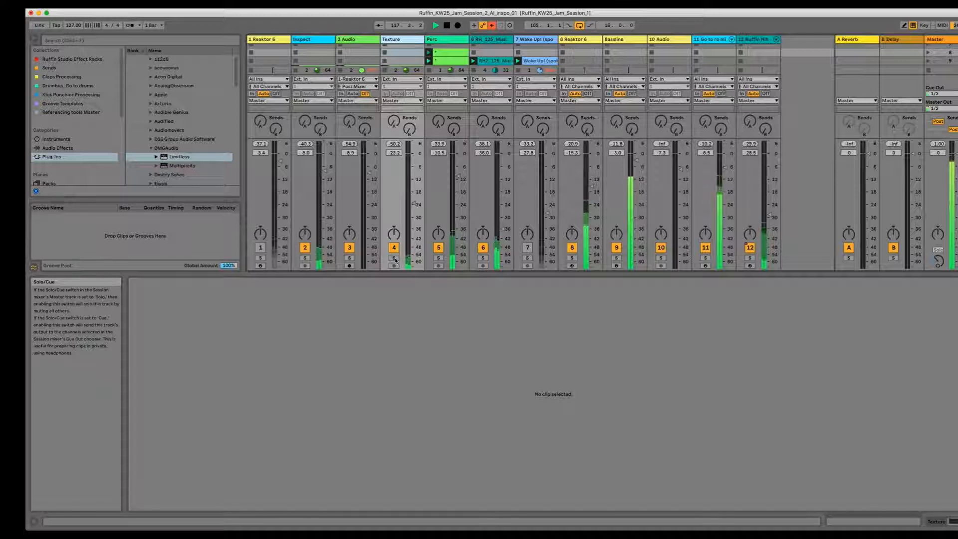
pyautogui.click(394, 258)
pyautogui.scroll(-3, 397, 48)
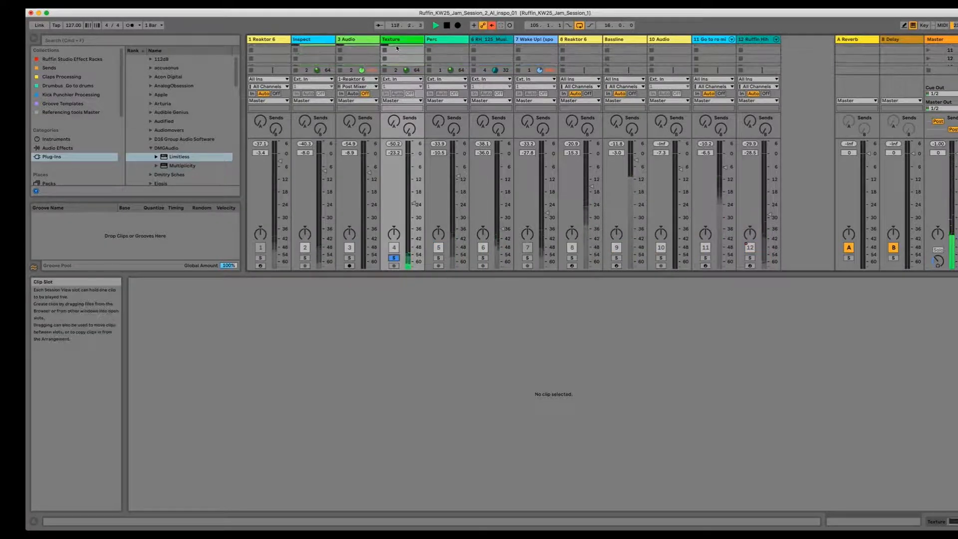
pyautogui.scroll(1, 397, 49)
pyautogui.click(397, 50)
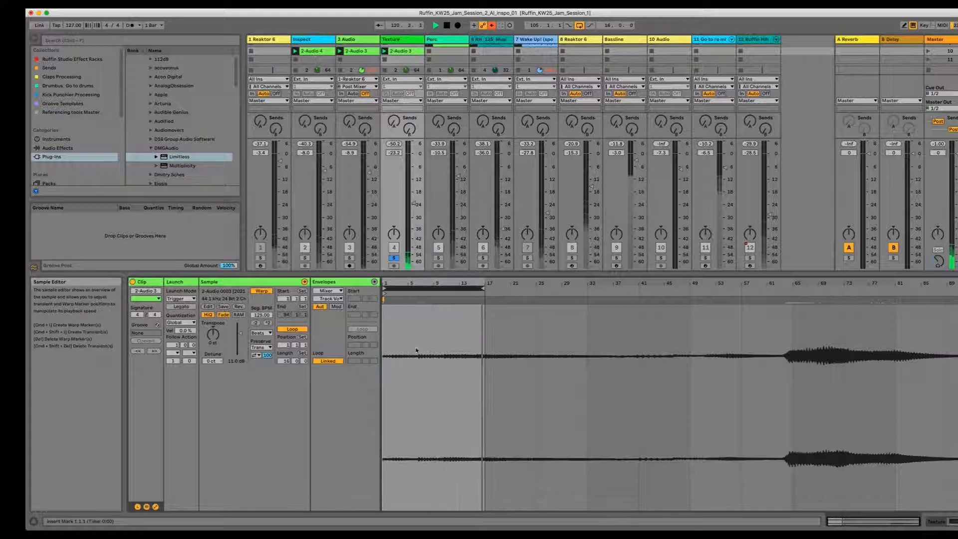
# Step: Unsolo and deactivate the Texture track to bypass it, and select the 3 Audio track's clip
pyautogui.click(396, 258)
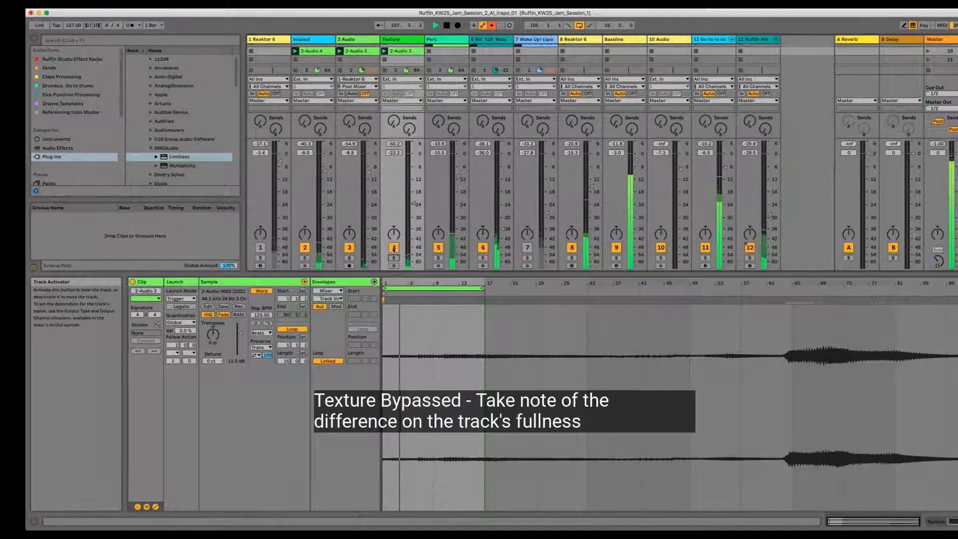
pyautogui.click(394, 248)
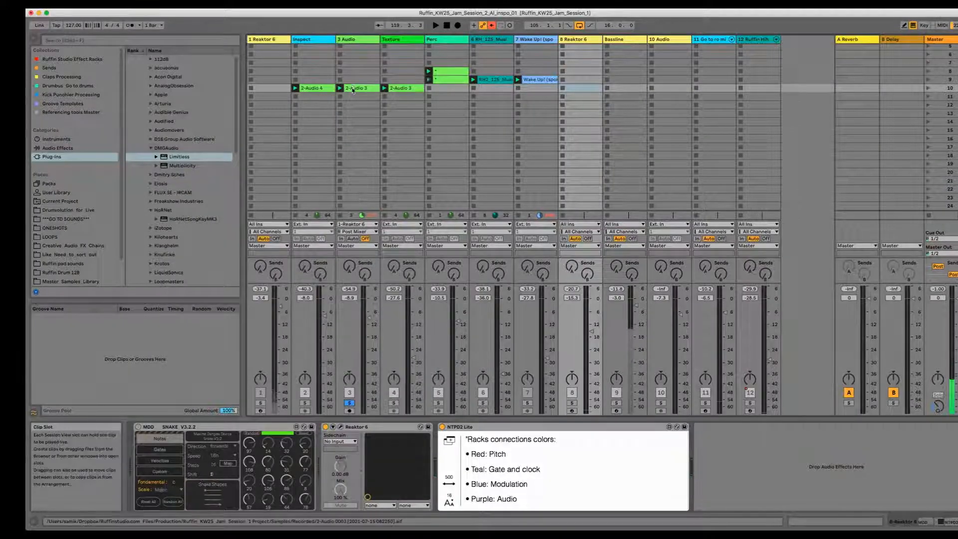
pyautogui.click(358, 199)
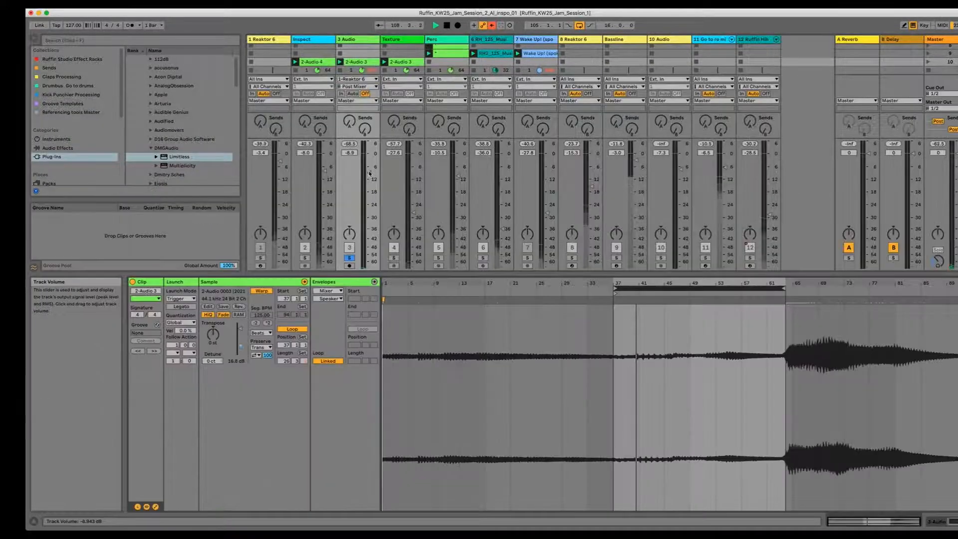
# Step: Toggle solo on the Texture track and select the Texture and 3 Audio clips
pyautogui.click(395, 258)
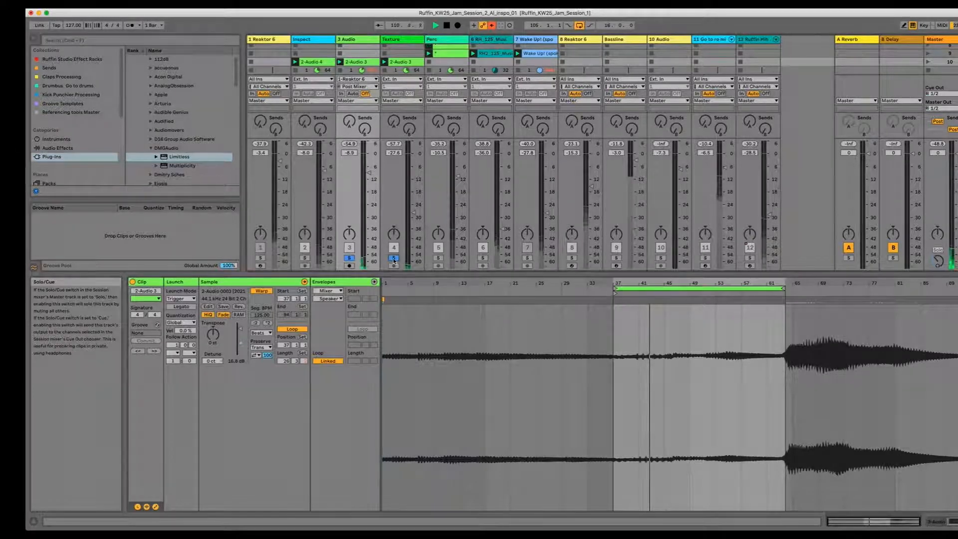
pyautogui.click(406, 61)
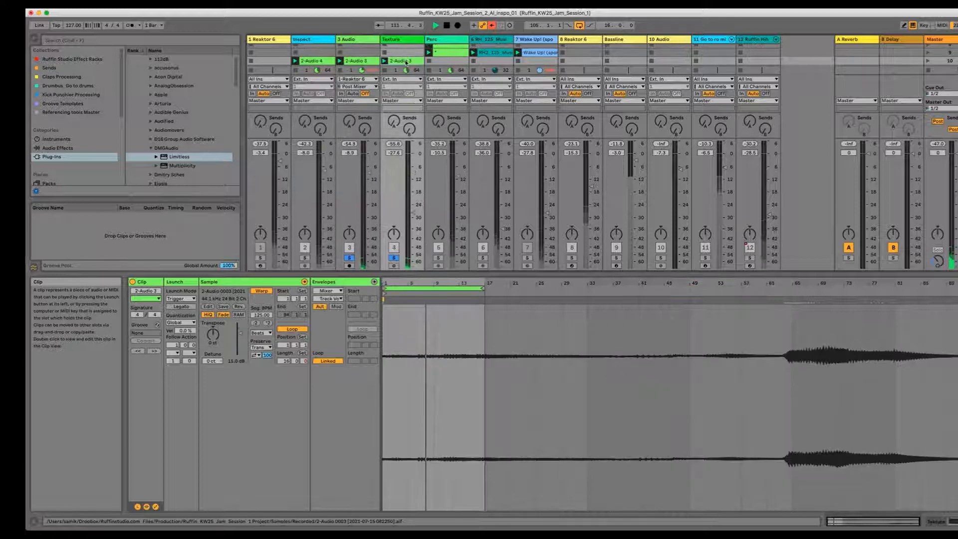
pyautogui.click(357, 61)
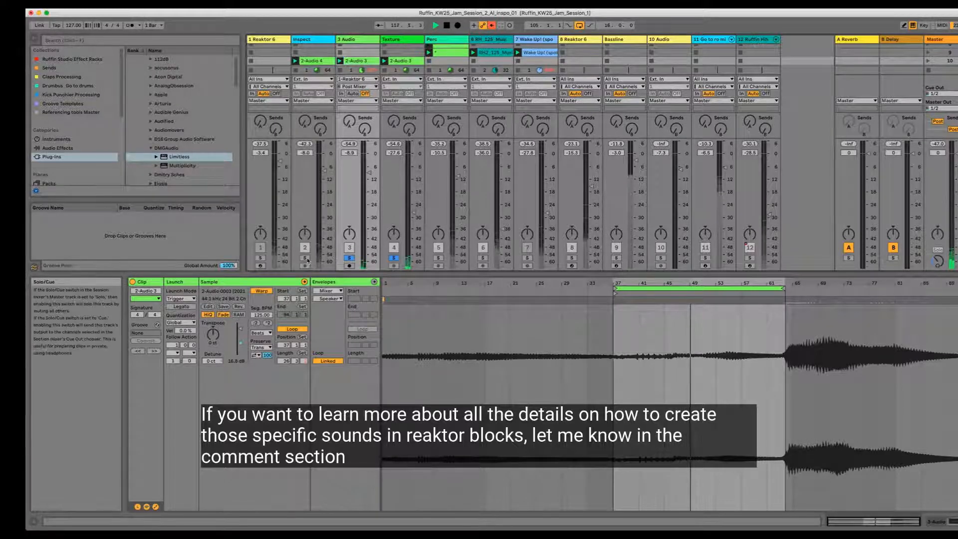
# Step: Solo the Inspect track, open its 2-Audio 4 clip, and nudge its volume fader down
pyautogui.click(305, 258)
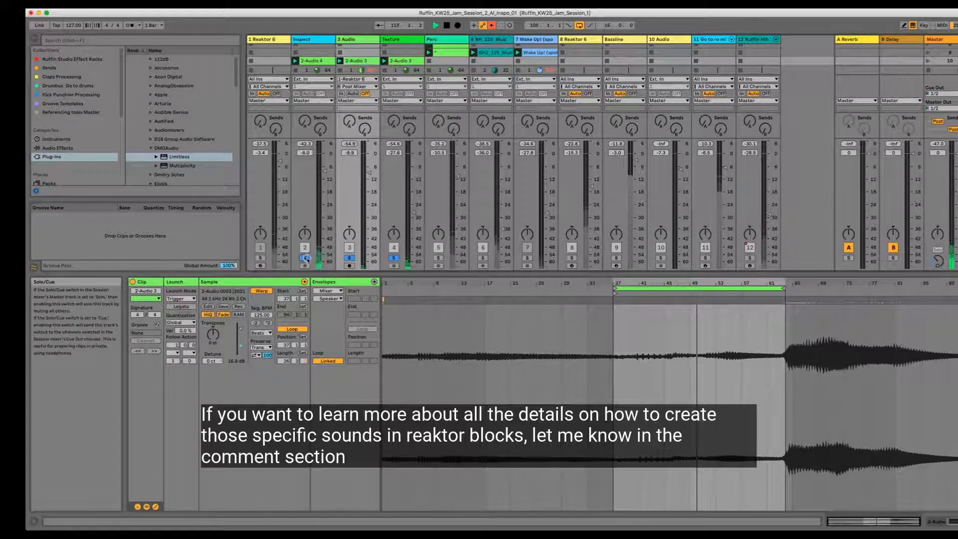
pyautogui.click(327, 61)
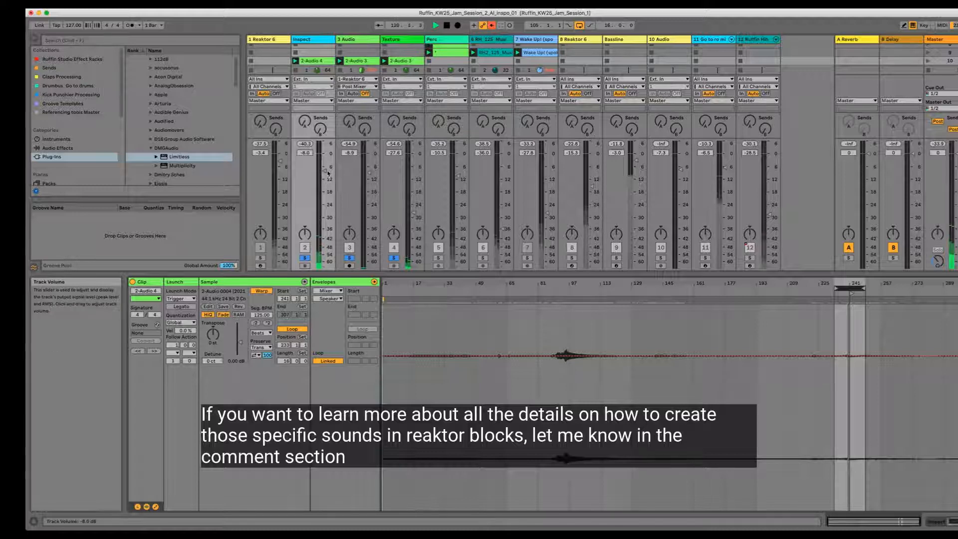
pyautogui.moveTo(325, 174); pyautogui.dragTo(323, 174)
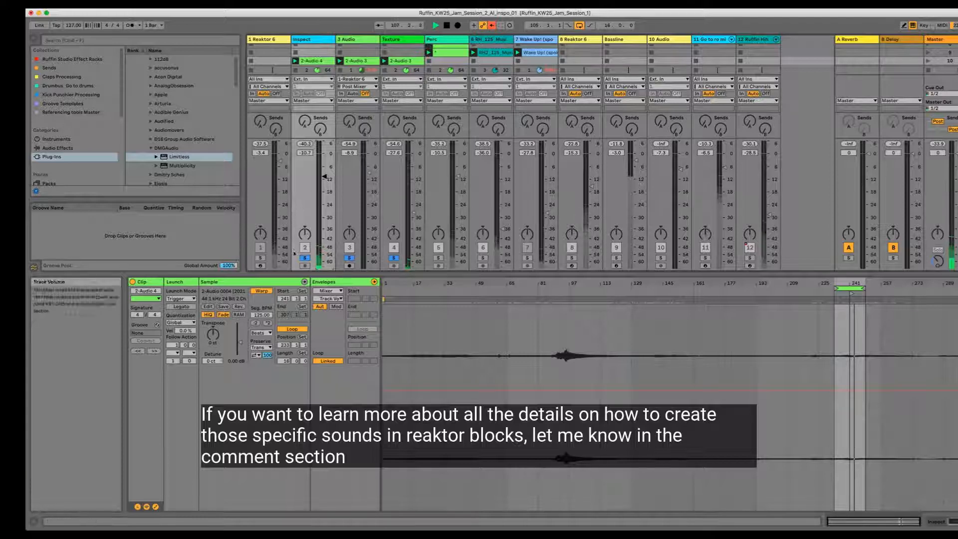
pyautogui.click(304, 257)
pyautogui.click(303, 258)
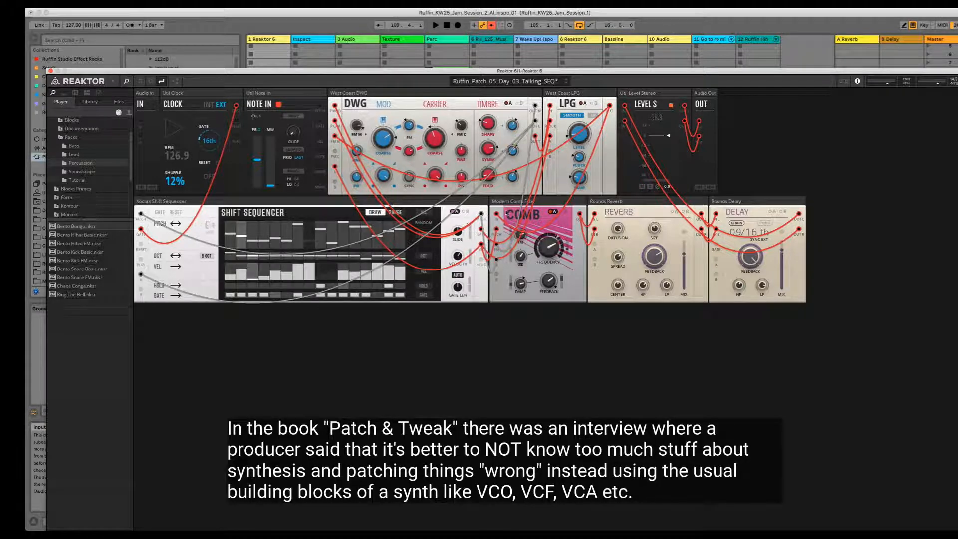
# Step: Move the Reaktor 6 window out of the way of the session view
pyautogui.moveTo(506, 204)
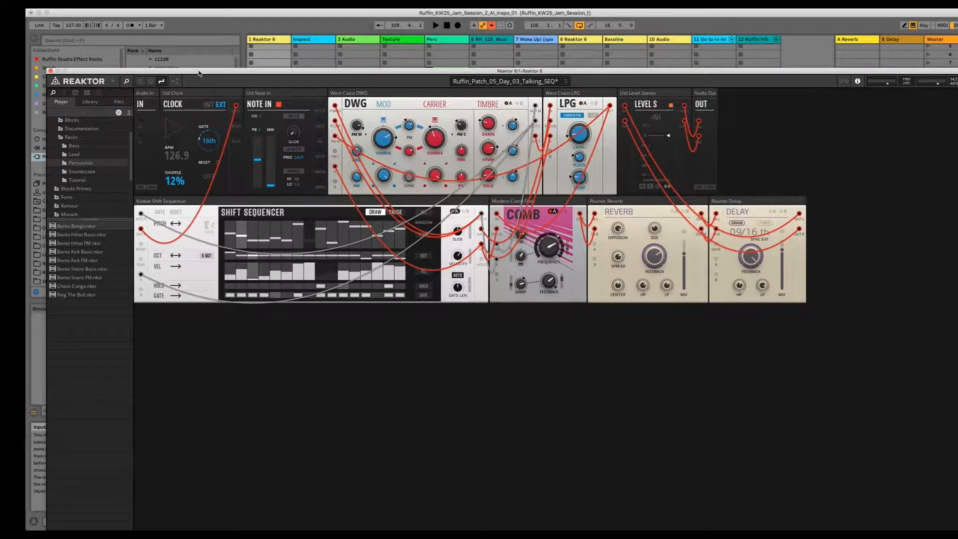
pyautogui.moveTo(199, 74); pyautogui.dragTo(289, 223)
pyautogui.moveTo(347, 226); pyautogui.dragTo(339, 294)
# Step: Open the Inspect track's 2-Audio 4 clip in the clip view and nudge its loop marker
pyautogui.click(318, 88)
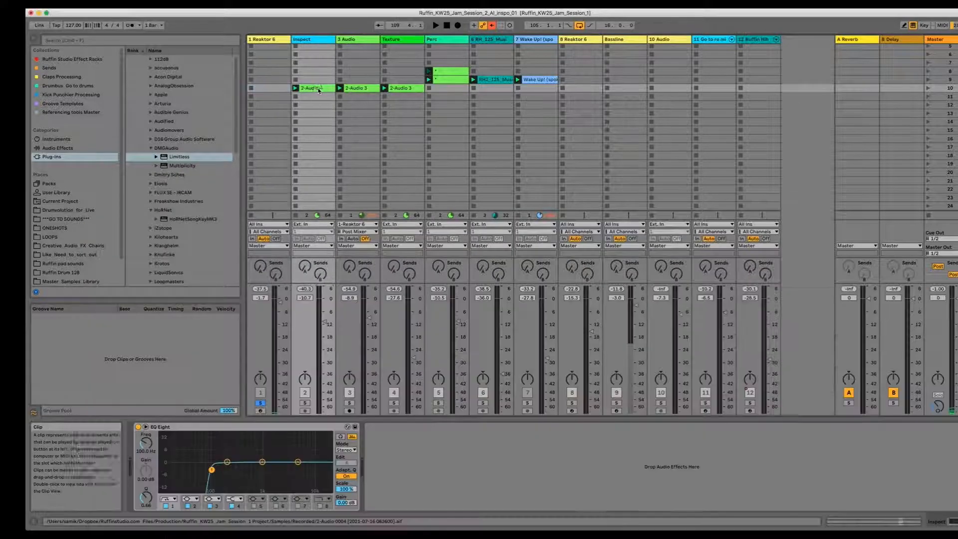
pyautogui.doubleClick(319, 88)
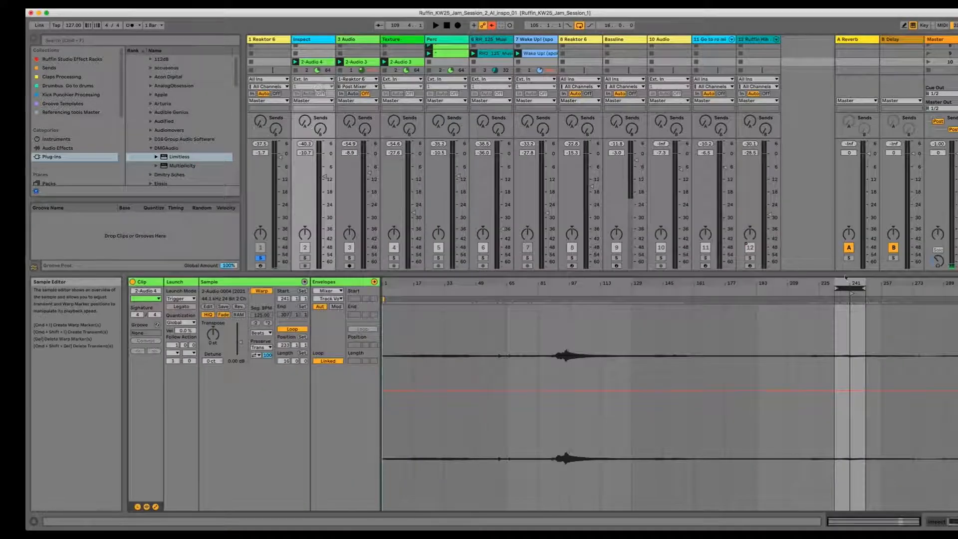
pyautogui.moveTo(844, 280); pyautogui.dragTo(844, 276)
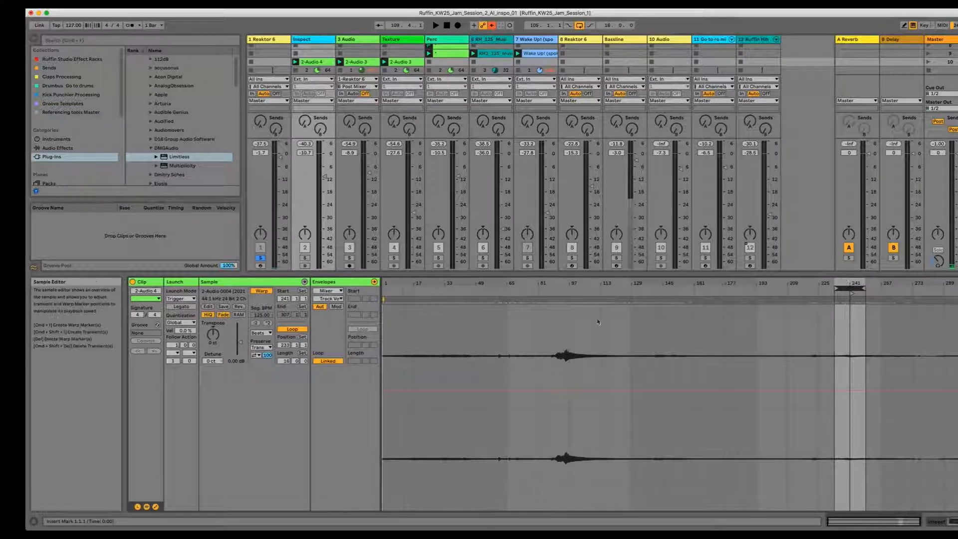
# Step: Switch the clip view between the 3 Audio and Texture clips
pyautogui.click(357, 61)
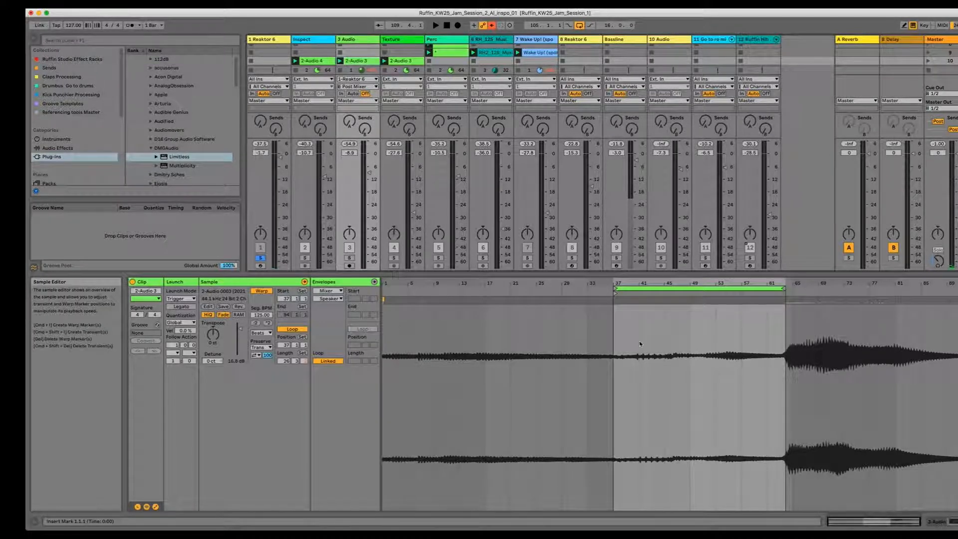
pyautogui.click(402, 61)
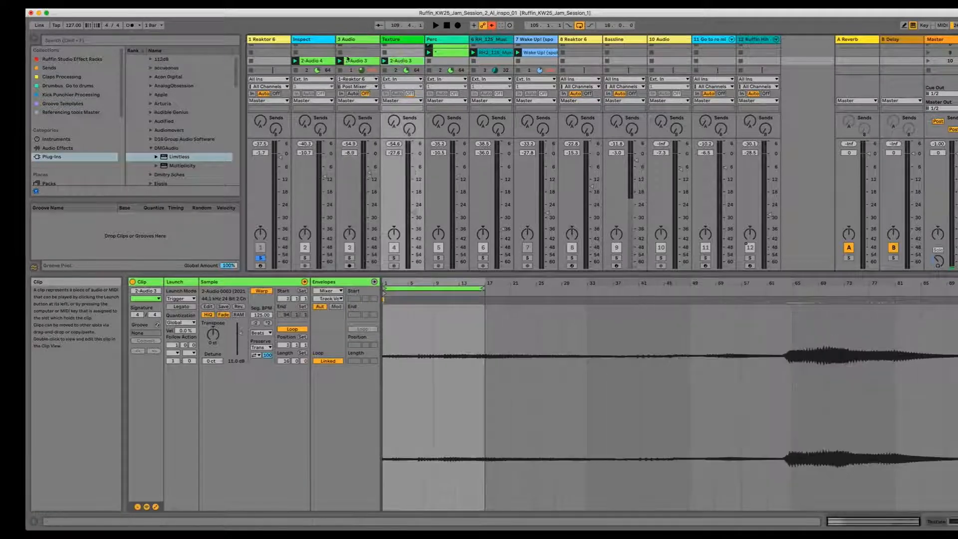
pyautogui.click(357, 61)
pyautogui.click(393, 61)
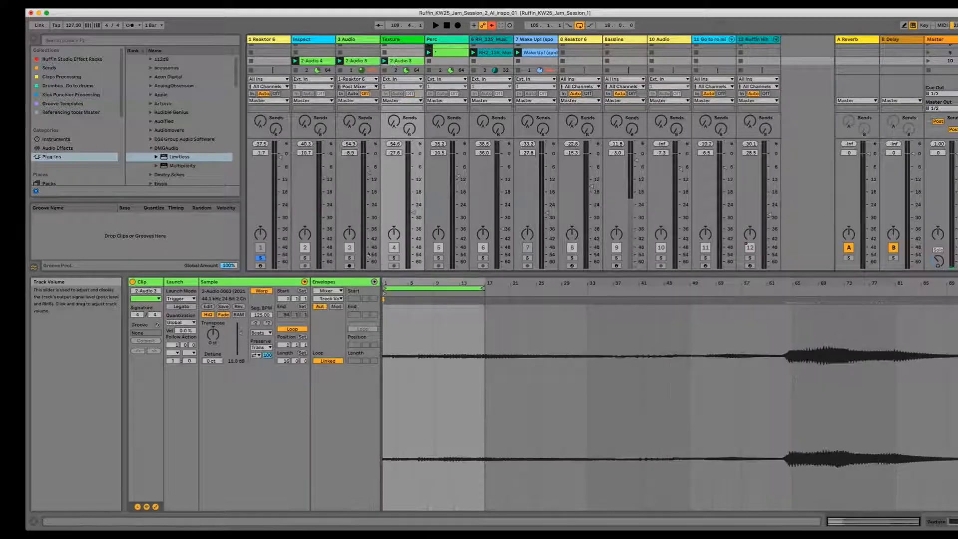
# Step: Solo the Reaktor 6 and RH_125 tracks, launch the RH_125 clip, and unsolo that track
pyautogui.click(260, 258)
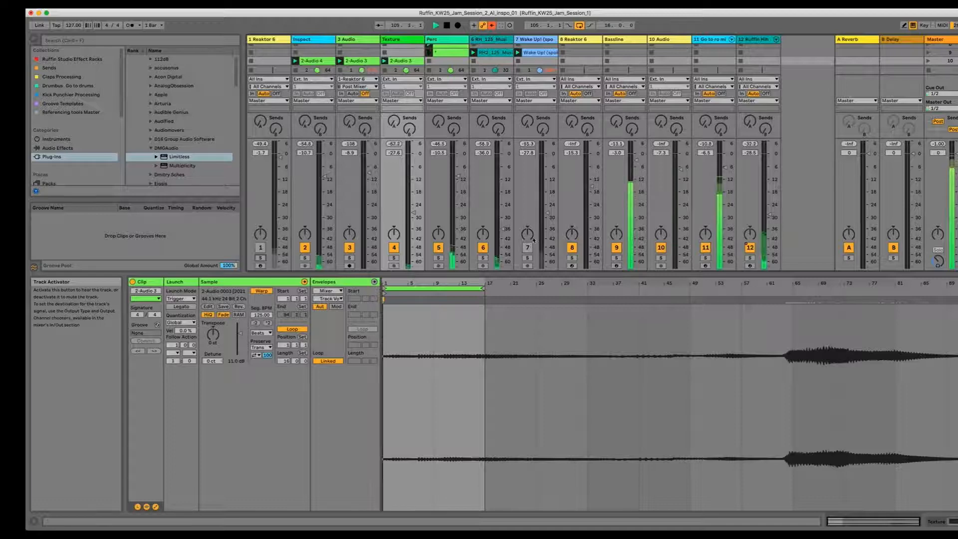
pyautogui.click(482, 258)
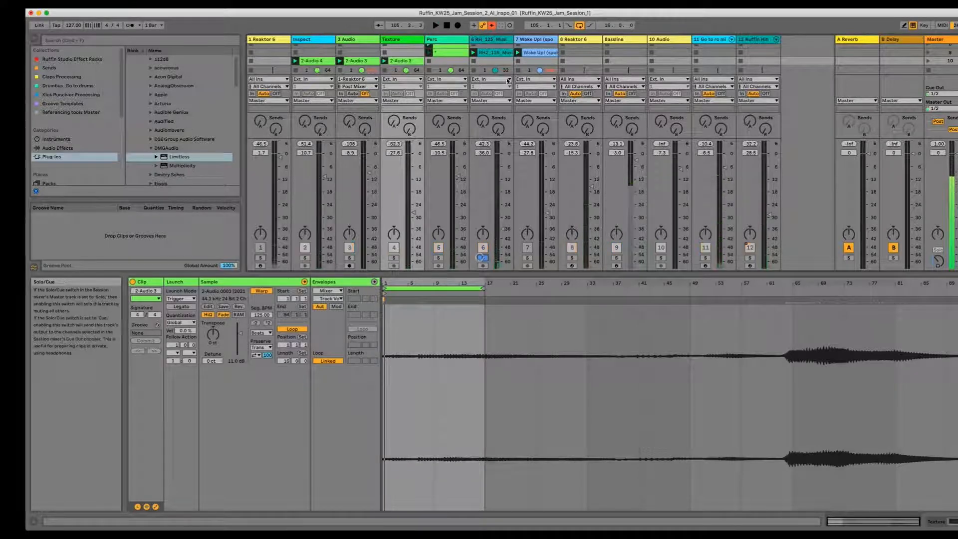
pyautogui.click(473, 53)
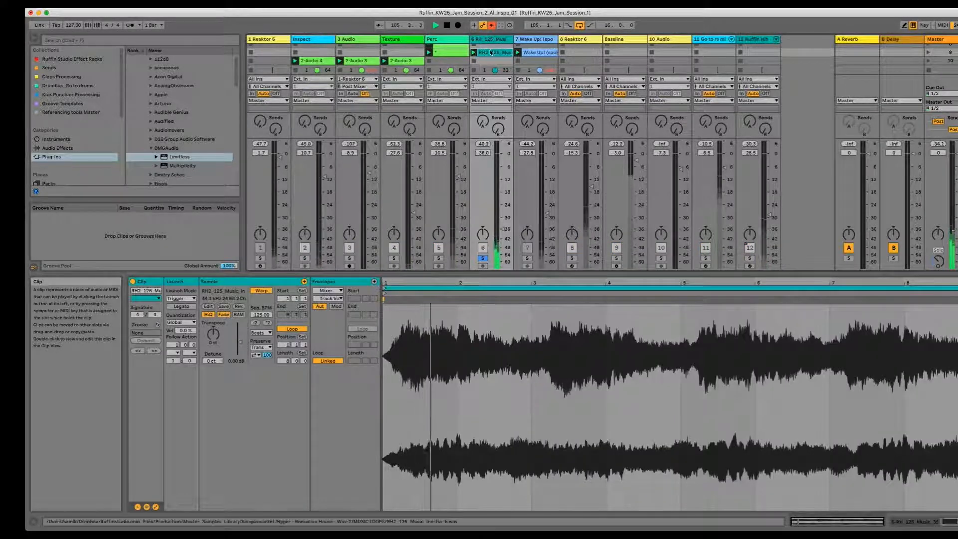
pyautogui.click(483, 257)
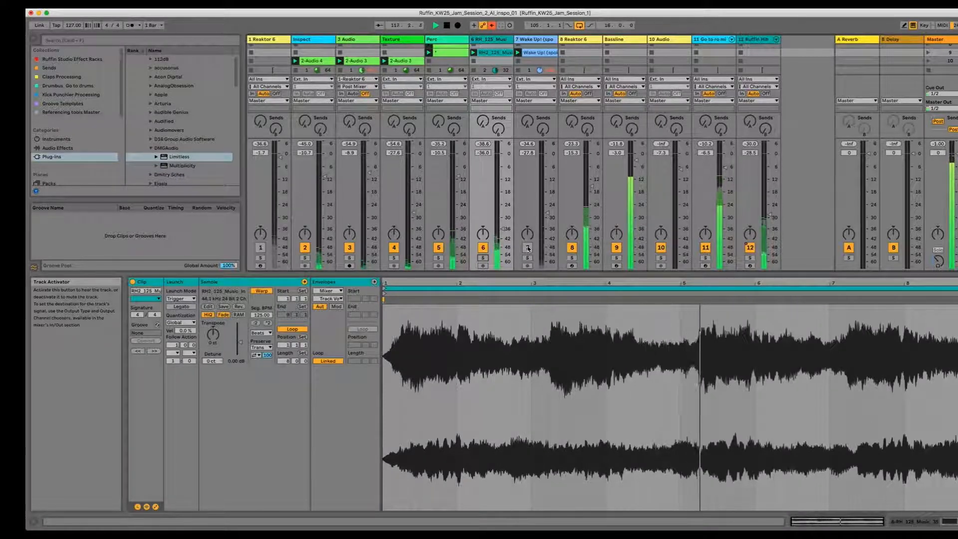
# Step: Toggle the Baseline track's activator and scroll through the drum rack device chain
pyautogui.click(618, 247)
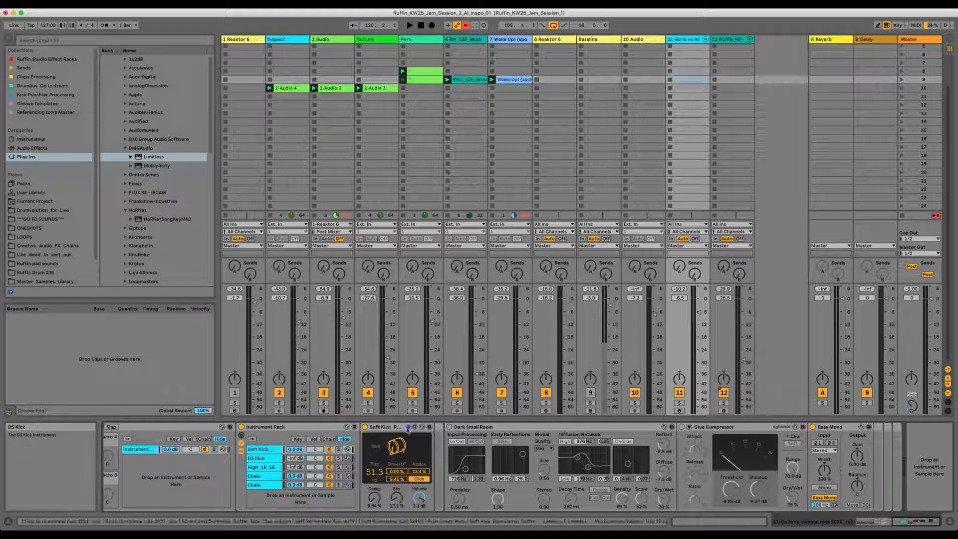
pyautogui.moveTo(907, 523); pyautogui.dragTo(898, 522)
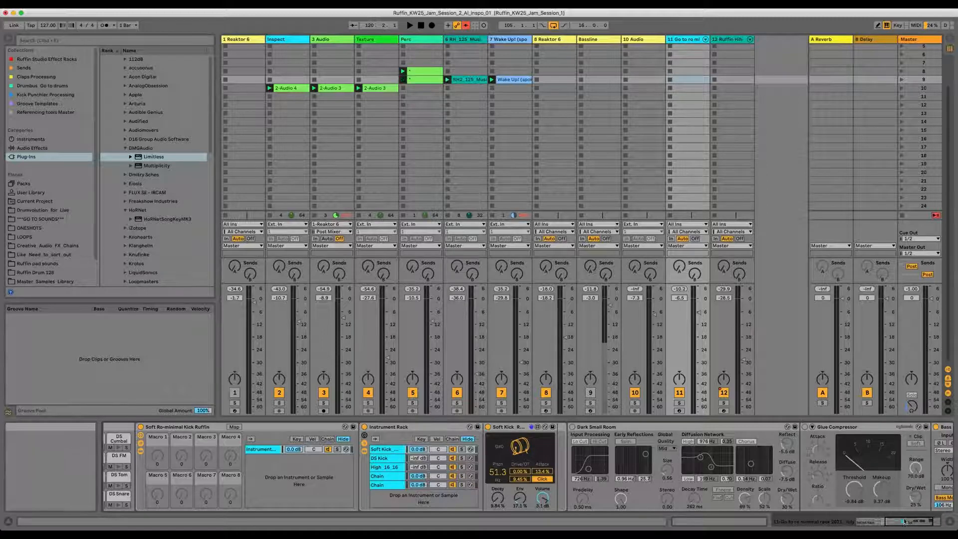
pyautogui.moveTo(890, 524); pyautogui.dragTo(862, 527)
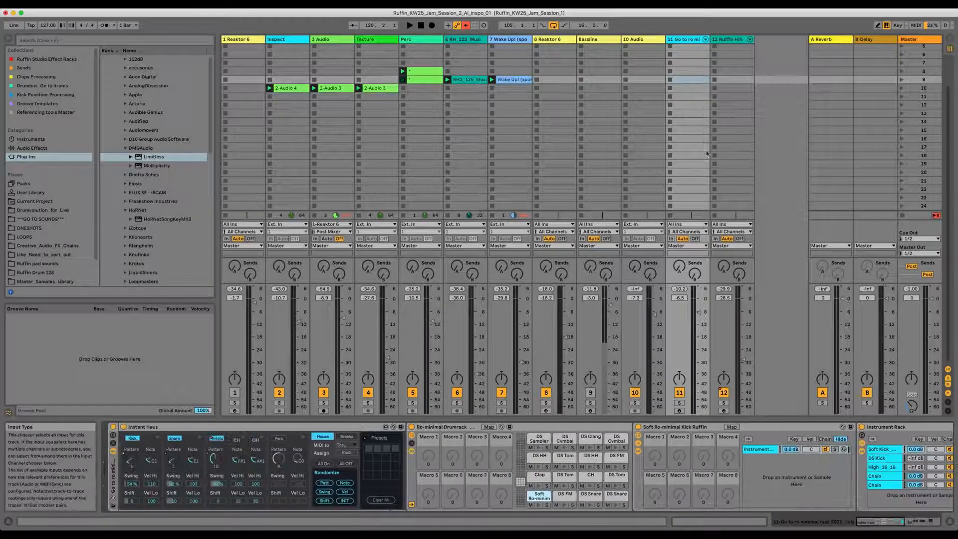